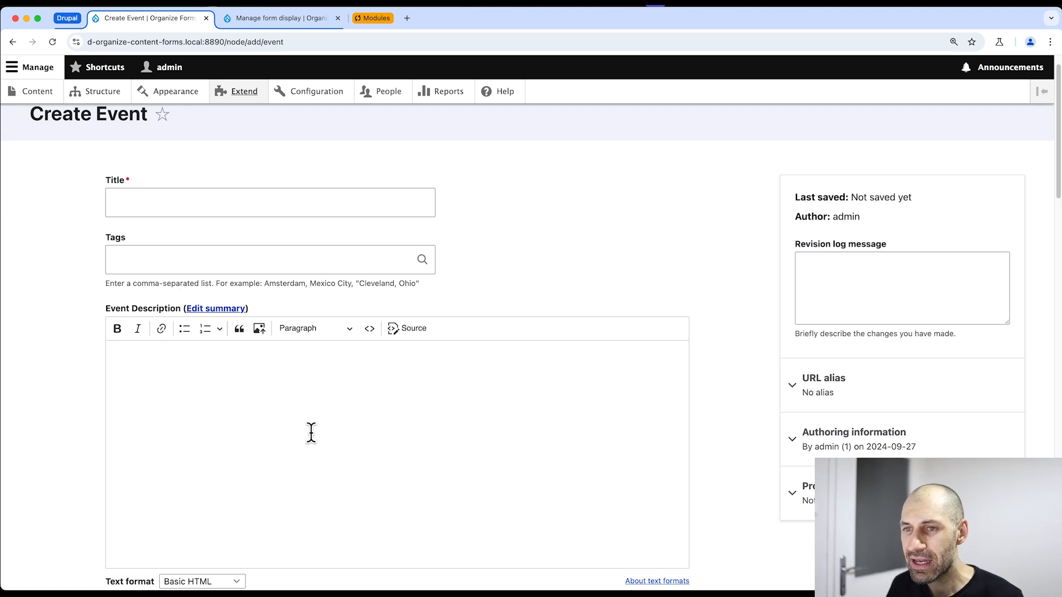
On the Event content type's form display, add a new field group of type Tabs labelled "Tabs"
{"action": "left_click", "coordinate": [266, 23]}
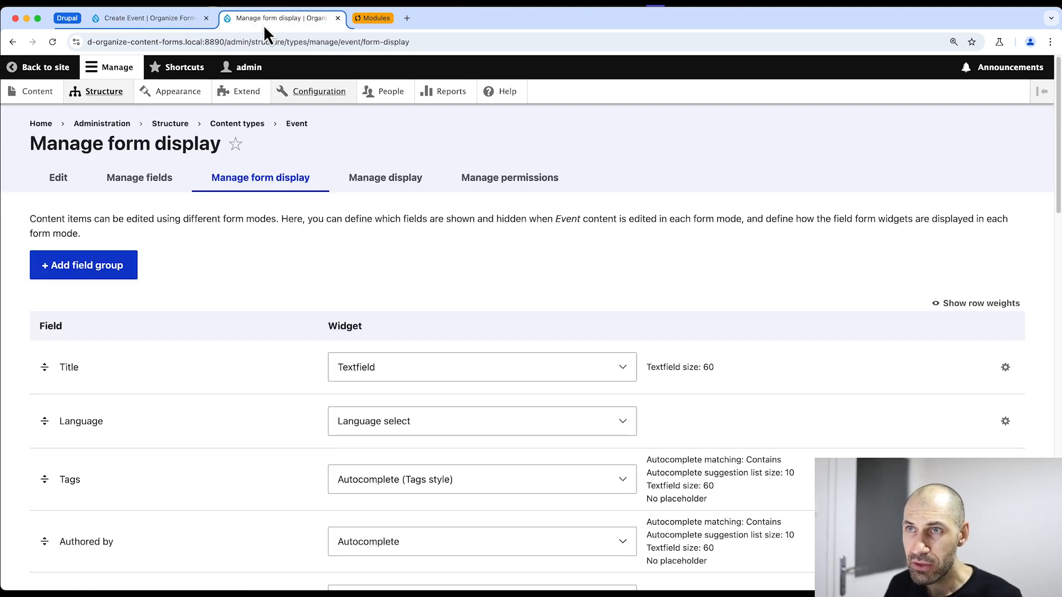
{"action": "left_click", "coordinate": [58, 275]}
{"action": "left_click", "coordinate": [98, 238]}
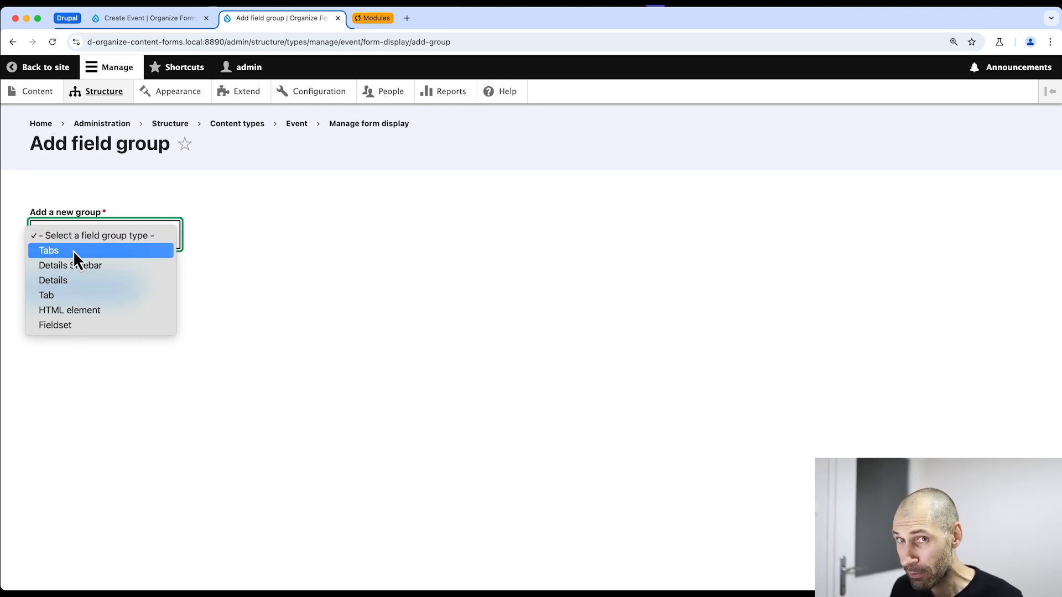
{"action": "left_click", "coordinate": [121, 251]}
{"action": "left_click", "coordinate": [83, 303]}
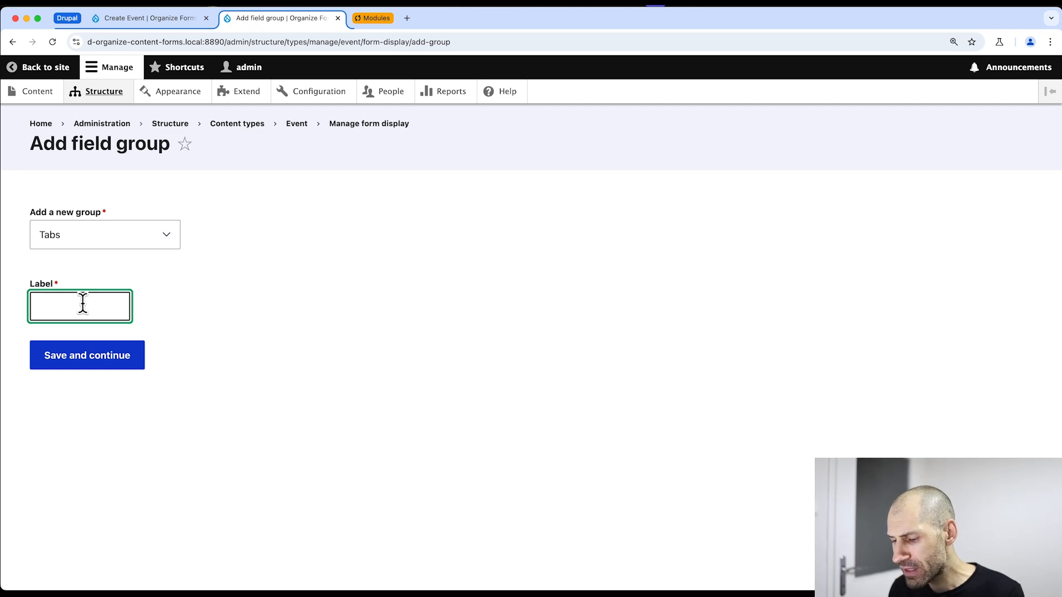
{"action": "type", "text": "Tabs"}
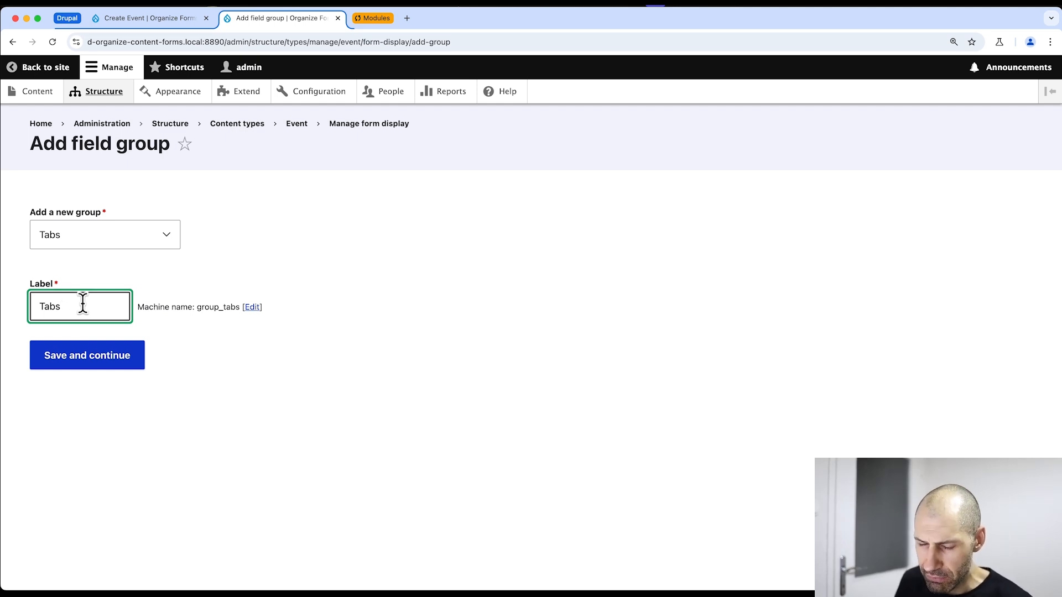
{"action": "left_click", "coordinate": [85, 363]}
Create the Tabs group with the Vertical direction and all other settings at their defaults
{"action": "scroll", "coordinate": [179, 270], "scroll_direction": "down", "scroll_amount": 3}
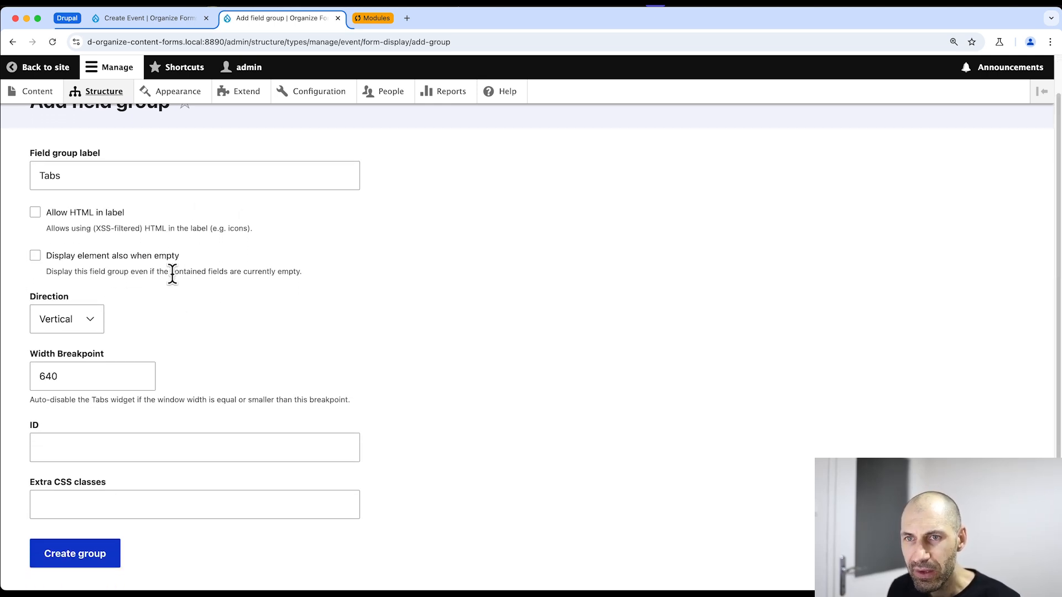
{"action": "left_click", "coordinate": [75, 279]}
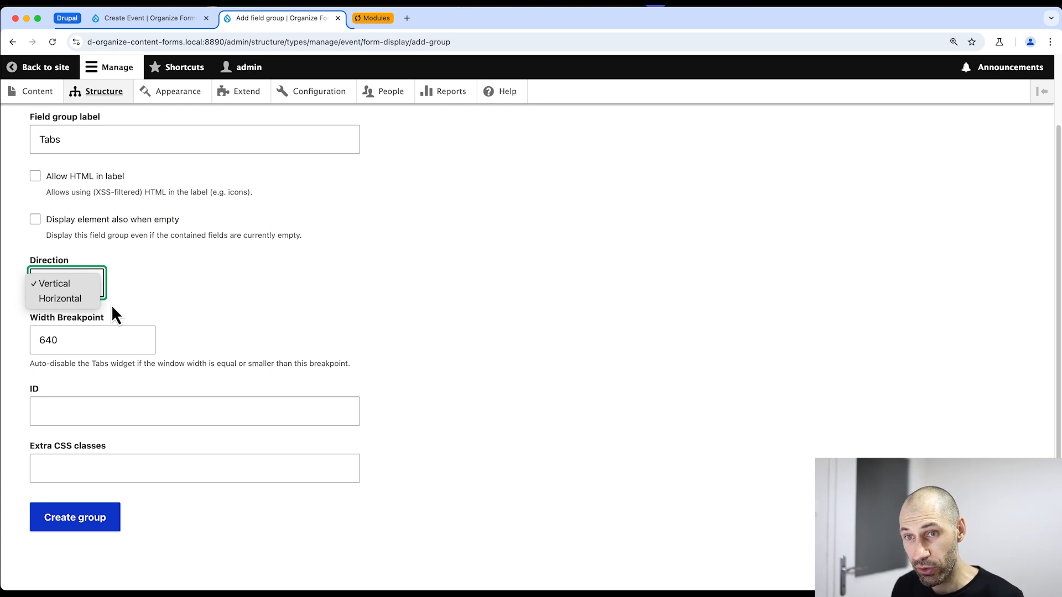
{"action": "left_click", "coordinate": [146, 235]}
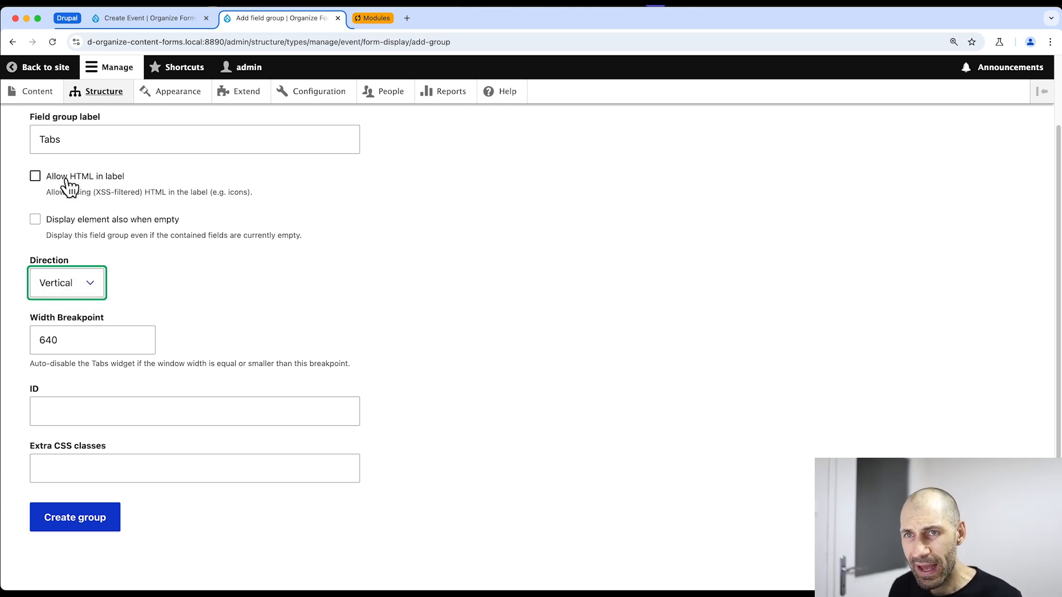
{"action": "left_click", "coordinate": [61, 413]}
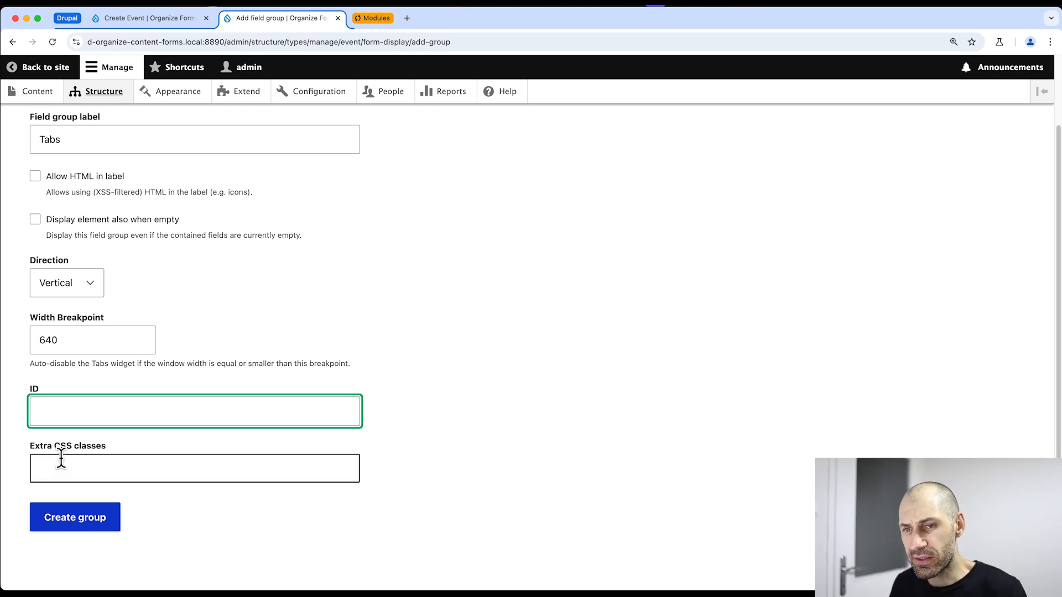
{"action": "left_click", "coordinate": [72, 529]}
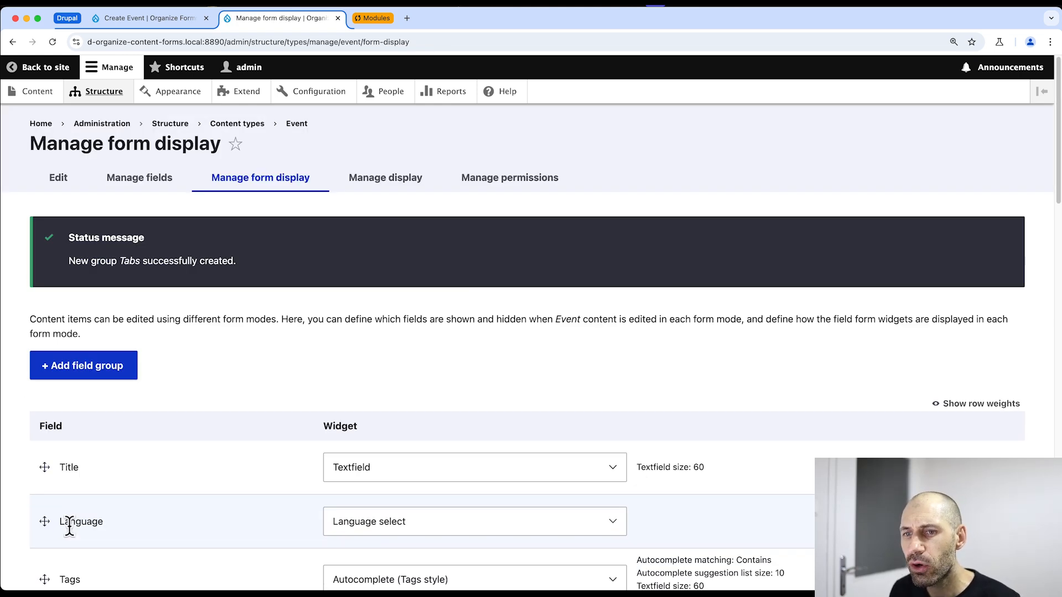
Move the Tabs group out of the Disabled region to the top of the field list, above Title
{"action": "scroll", "coordinate": [232, 444], "scroll_direction": "down", "scroll_amount": 20}
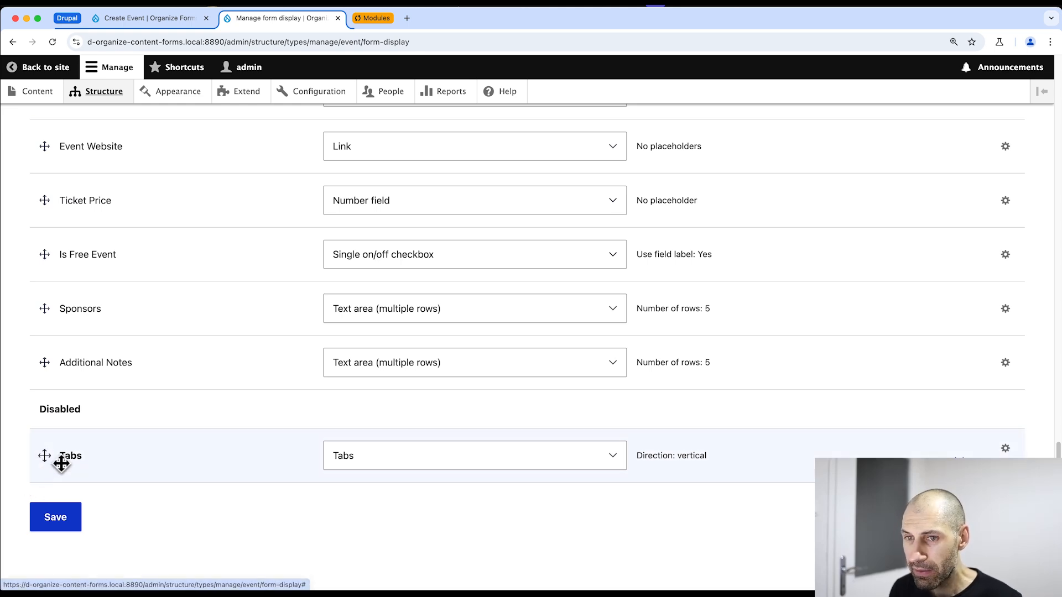
{"action": "left_click_drag", "start_coordinate": [50, 458], "coordinate": [45, 266]}
{"action": "scroll", "coordinate": [39, 237], "scroll_direction": "up", "scroll_amount": 15}
{"action": "scroll", "coordinate": [38, 278], "scroll_direction": "up", "scroll_amount": 5}
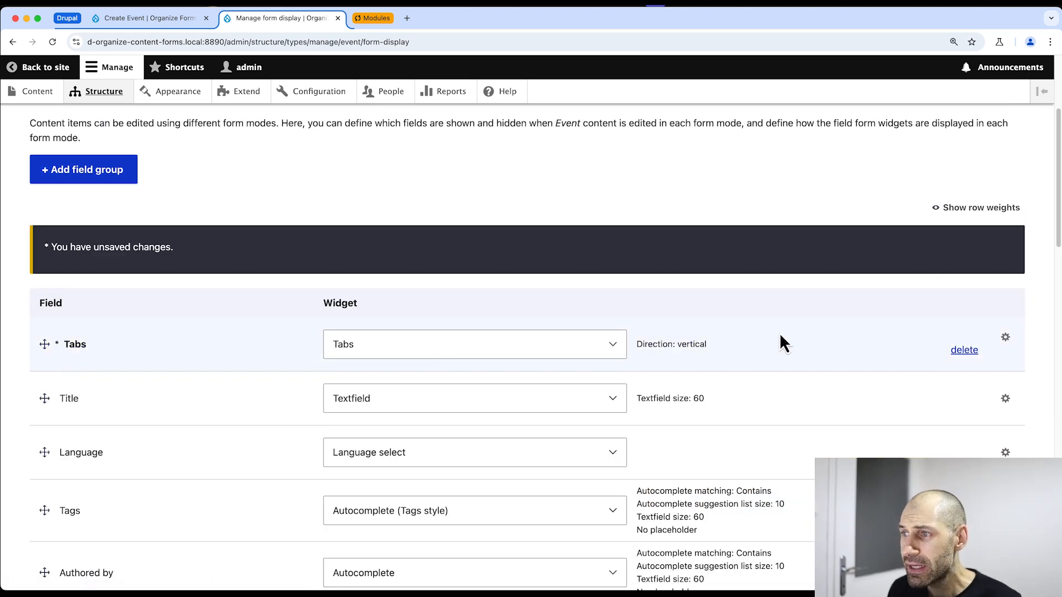
Review the Tabs group's format settings and close them without changing anything
{"action": "scroll", "coordinate": [960, 254], "scroll_direction": "down", "scroll_amount": 3}
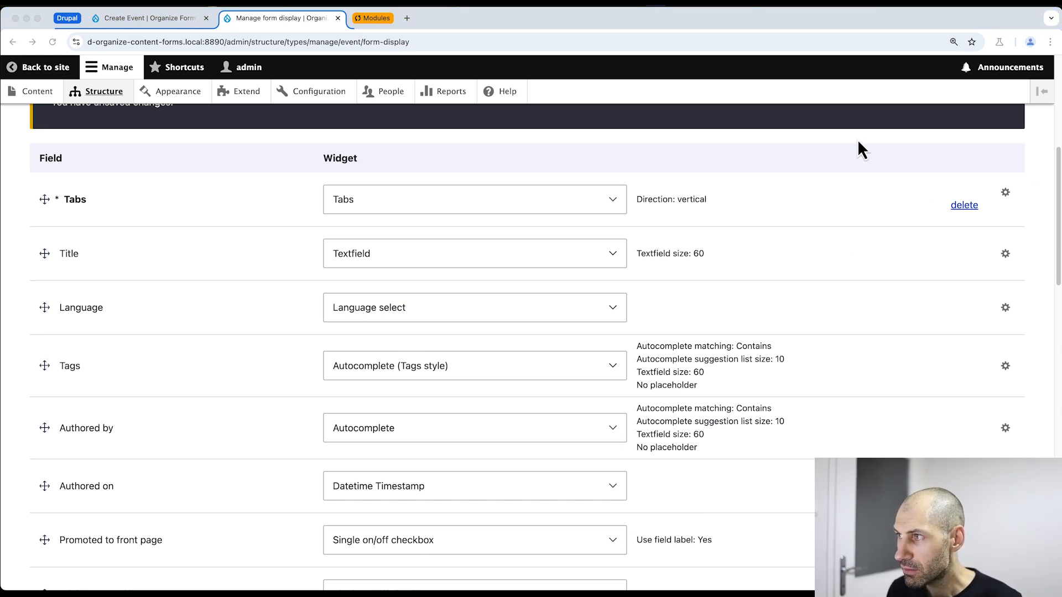
{"action": "left_click", "coordinate": [916, 159]}
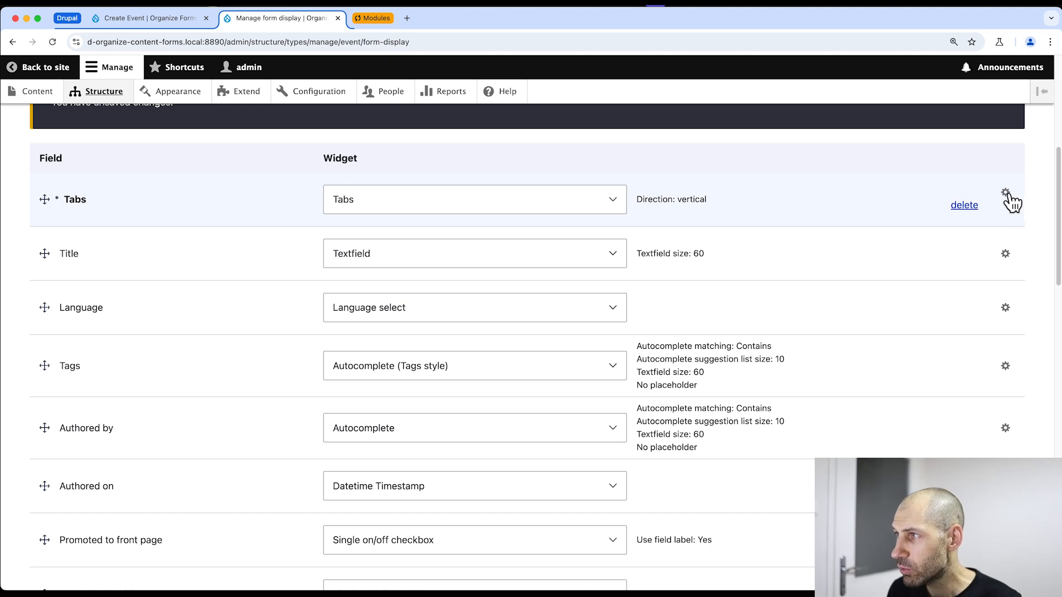
{"action": "left_click", "coordinate": [1005, 193]}
{"action": "scroll", "coordinate": [459, 188], "scroll_direction": "up", "scroll_amount": 2}
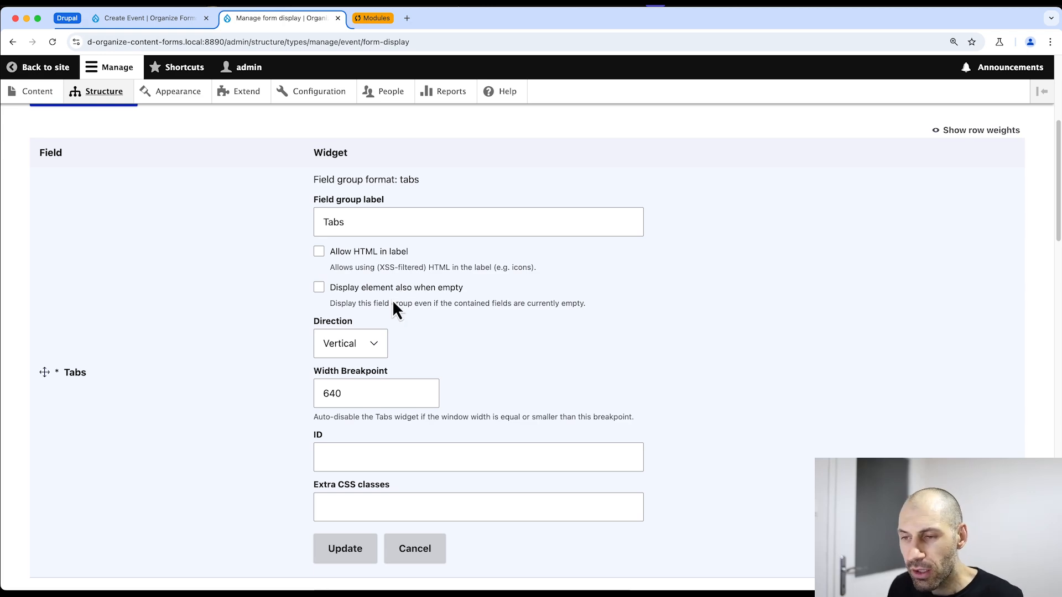
{"action": "left_click", "coordinate": [430, 552]}
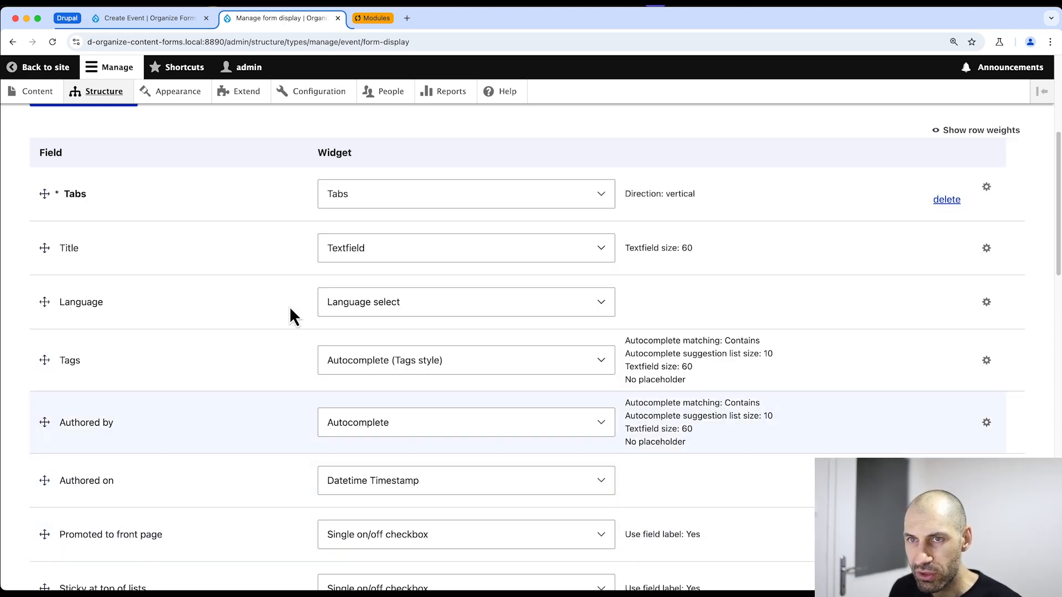
Save the Event form display with the Tabs group at the top
{"action": "scroll", "coordinate": [159, 337], "scroll_direction": "down", "scroll_amount": 15}
{"action": "left_click", "coordinate": [60, 525]}
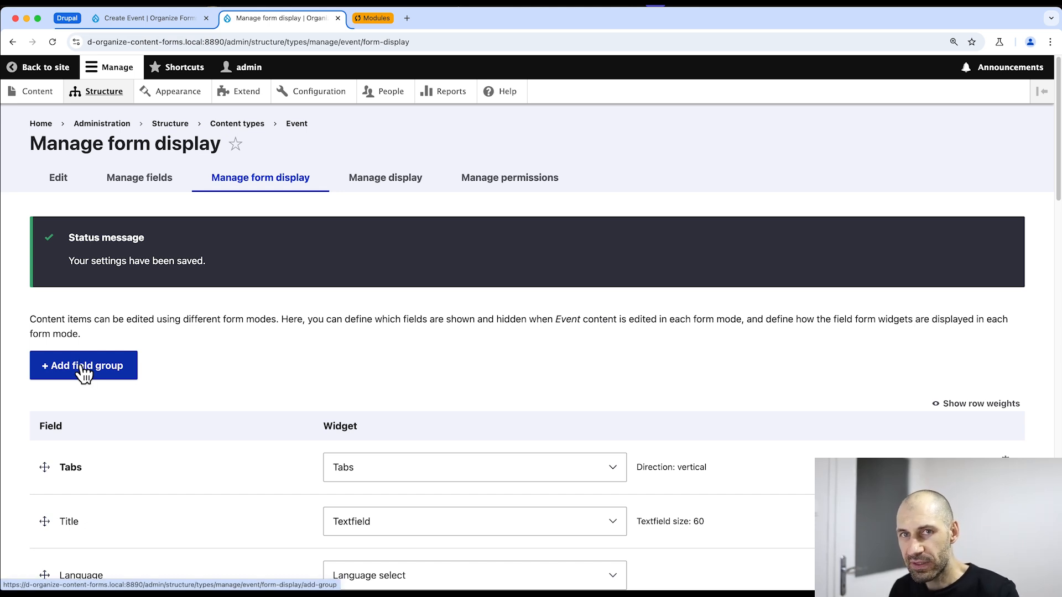
Begin adding another field group to the Event form display and choose Tab as its type
{"action": "left_click", "coordinate": [83, 373]}
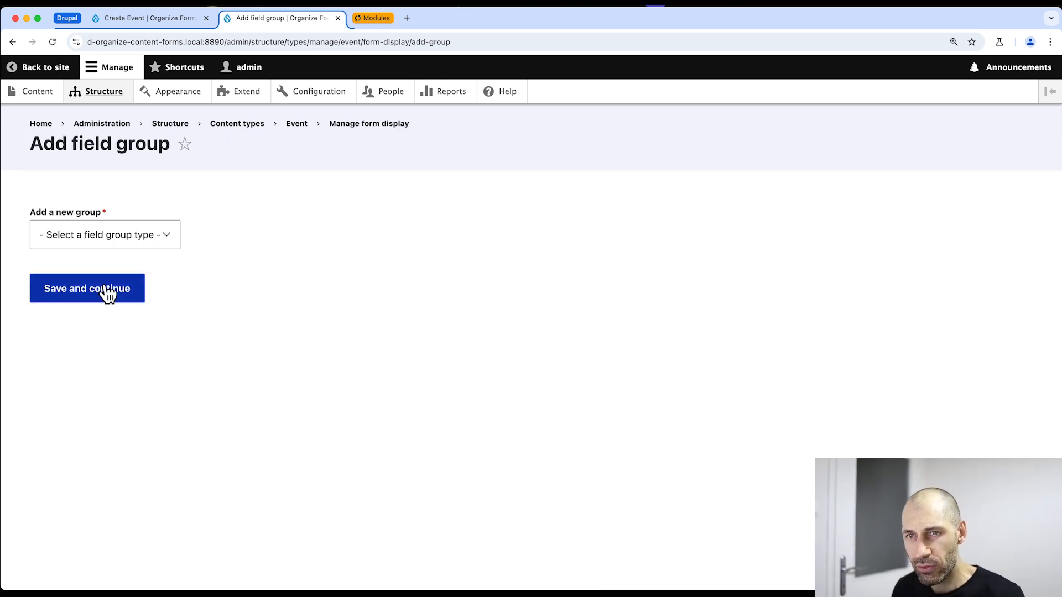
{"action": "left_click", "coordinate": [114, 238]}
{"action": "left_click", "coordinate": [88, 299]}
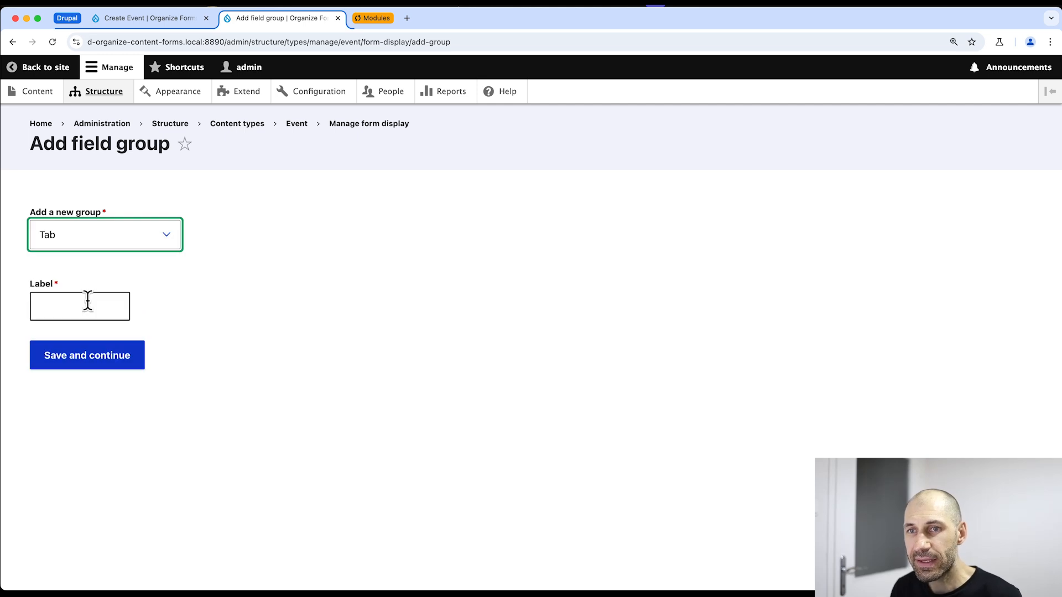
{"action": "left_click", "coordinate": [77, 309]}
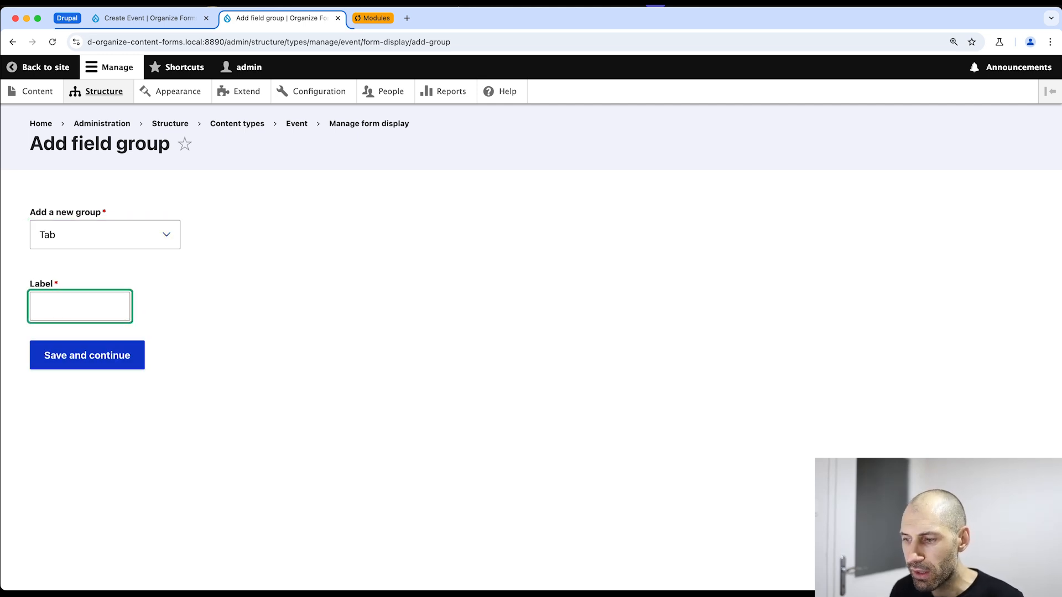
{"action": "key", "text": "super+Tab"}
{"action": "left_click", "coordinate": [56, 307]}
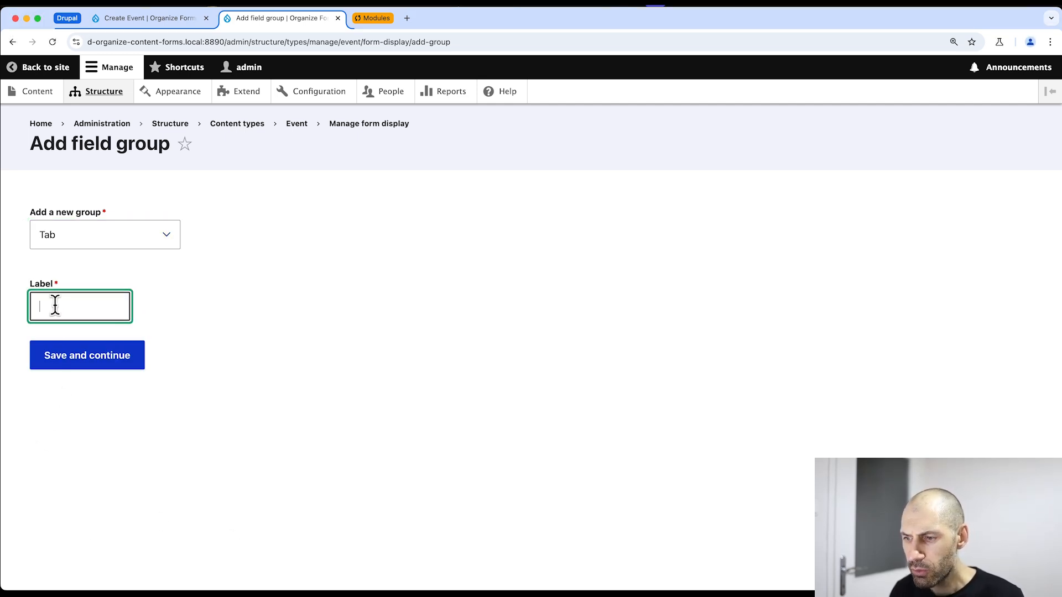
Label the new tab "Basic Info" and create it with the default settings
{"action": "type", "text": "Basic"}
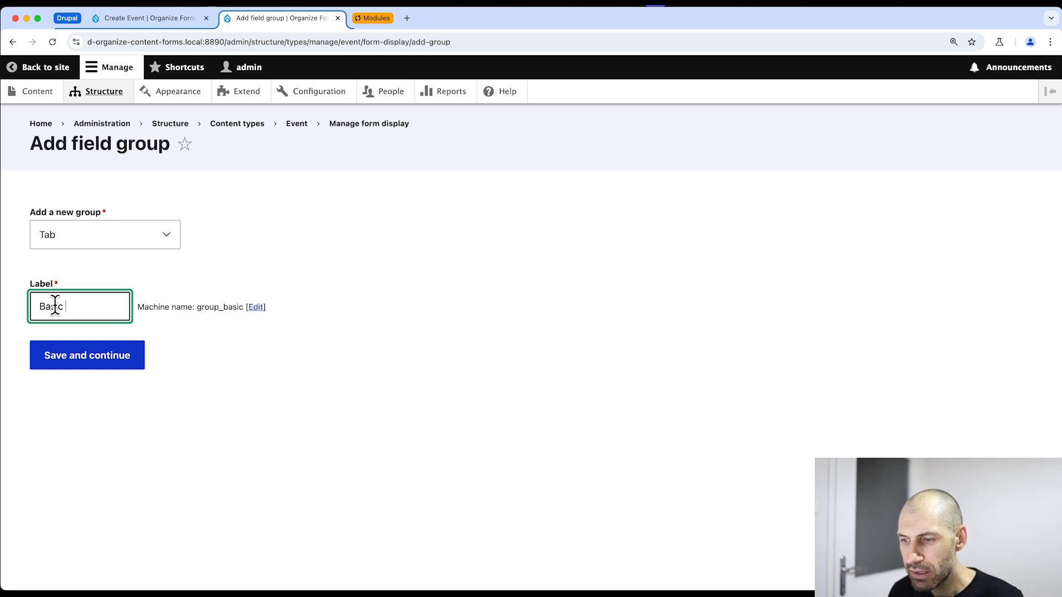
{"action": "type", "text": " INfo"}
{"action": "key", "text": "BackSpace"}
{"action": "key", "text": "BackSpace"}
{"action": "key", "text": "BackSpace"}
{"action": "type", "text": "inf"}
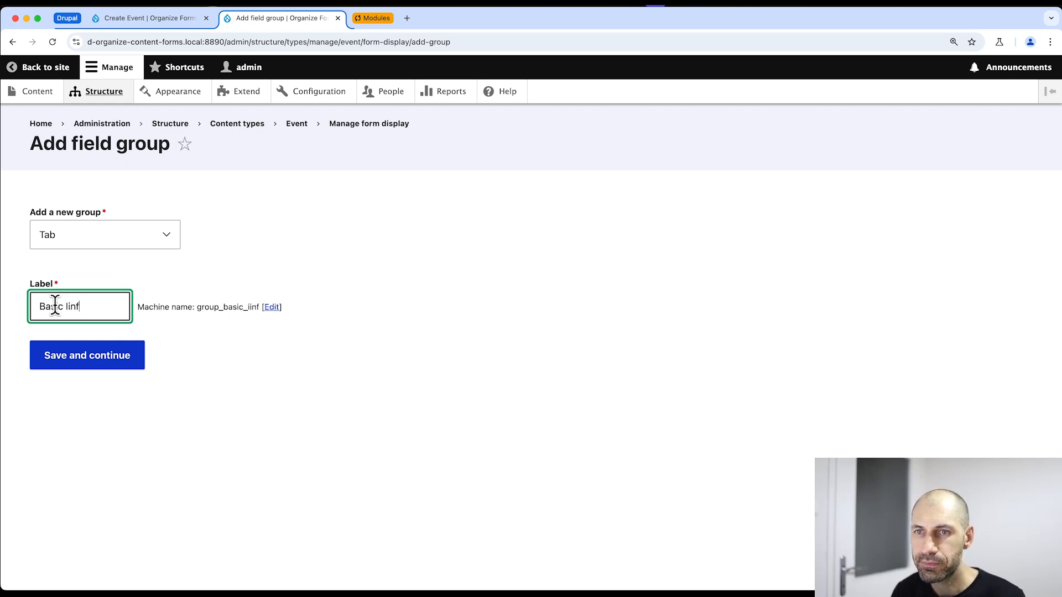
{"action": "key", "text": "BackSpace"}
{"action": "key", "text": "BackSpace"}
{"action": "key", "text": "BackSpace"}
{"action": "type", "text": "nfo"}
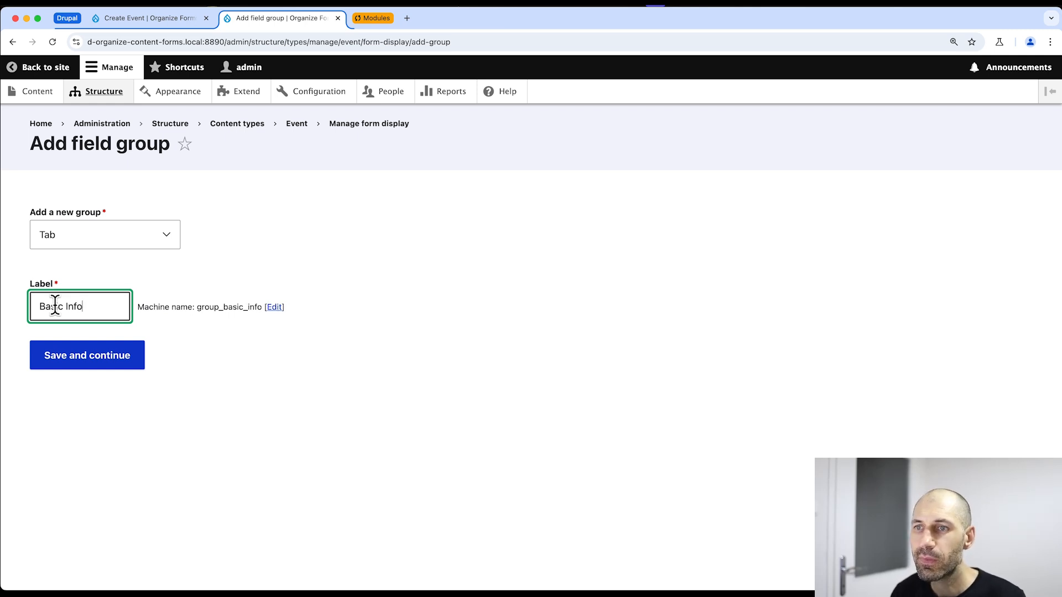
{"action": "left_click", "coordinate": [57, 357]}
{"action": "scroll", "coordinate": [111, 395], "scroll_direction": "down", "scroll_amount": 3}
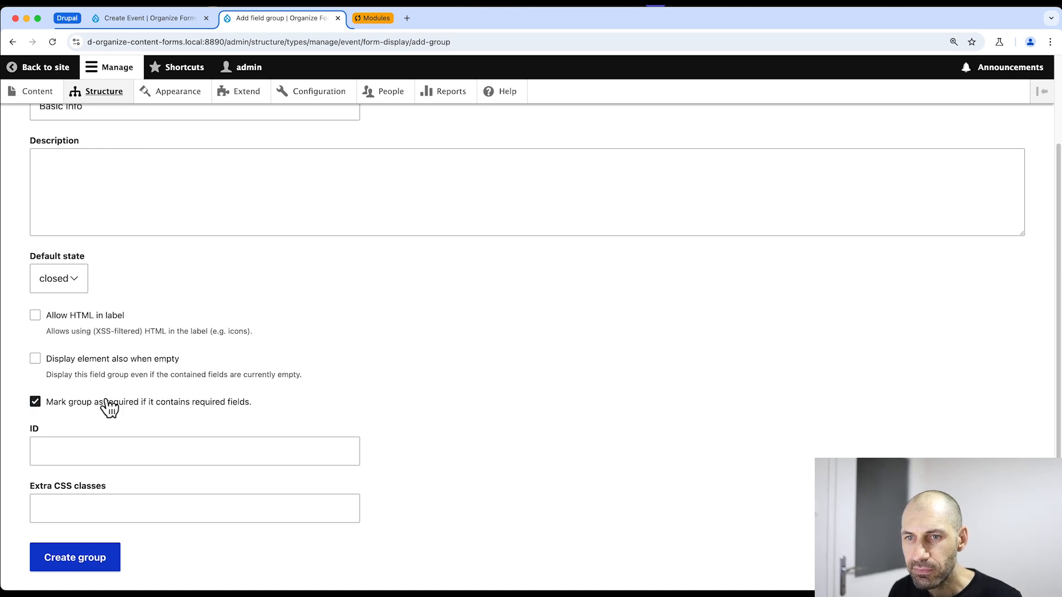
{"action": "left_click", "coordinate": [93, 570]}
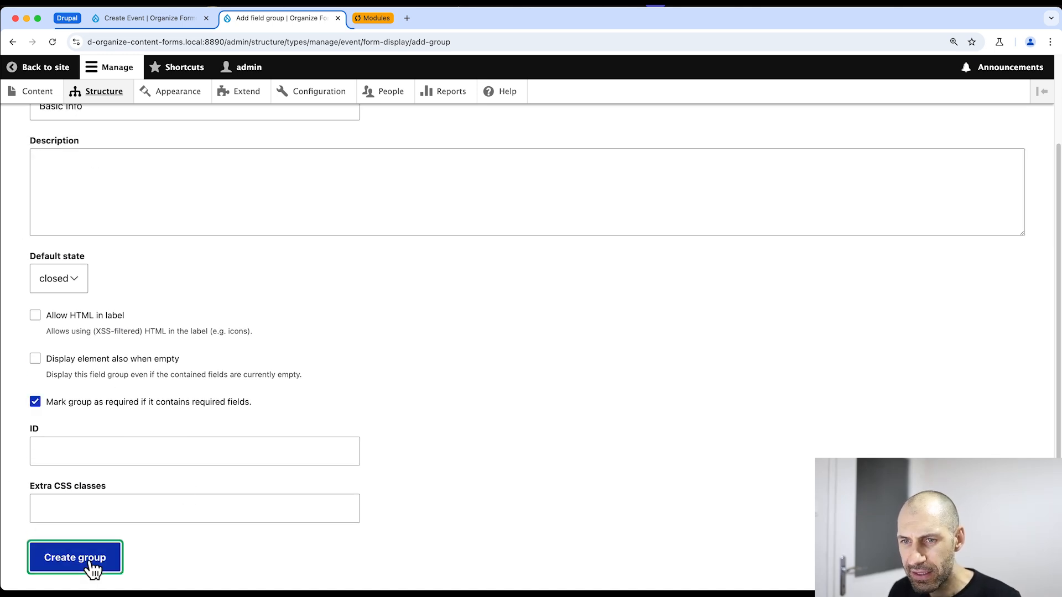
Move the Basic Info group out of the Disabled region and place it directly below the Tabs group
{"action": "scroll", "coordinate": [98, 483], "scroll_direction": "down", "scroll_amount": 10}
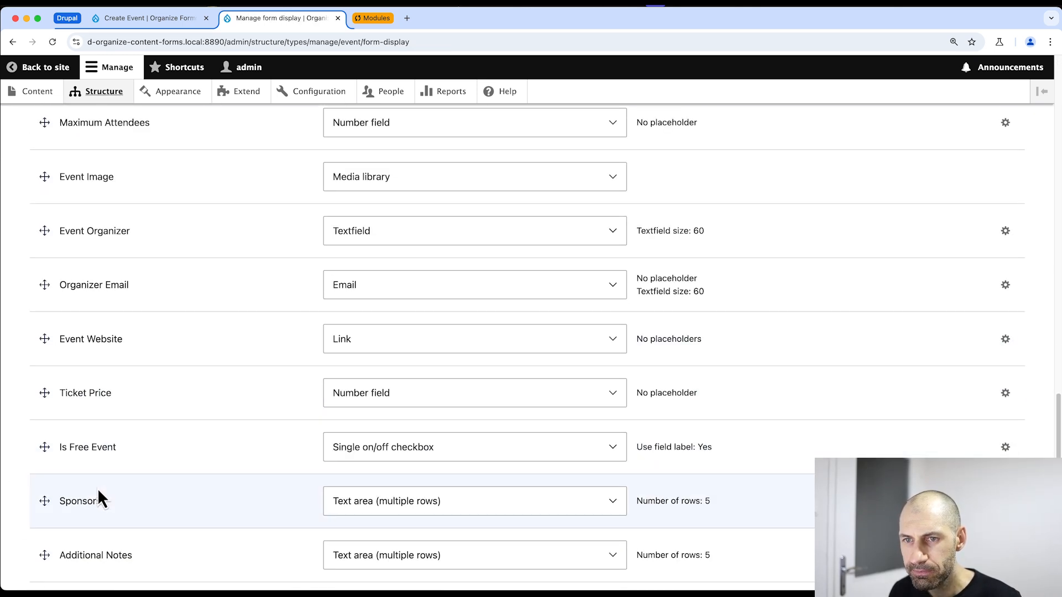
{"action": "scroll", "coordinate": [97, 488], "scroll_direction": "down", "scroll_amount": 4}
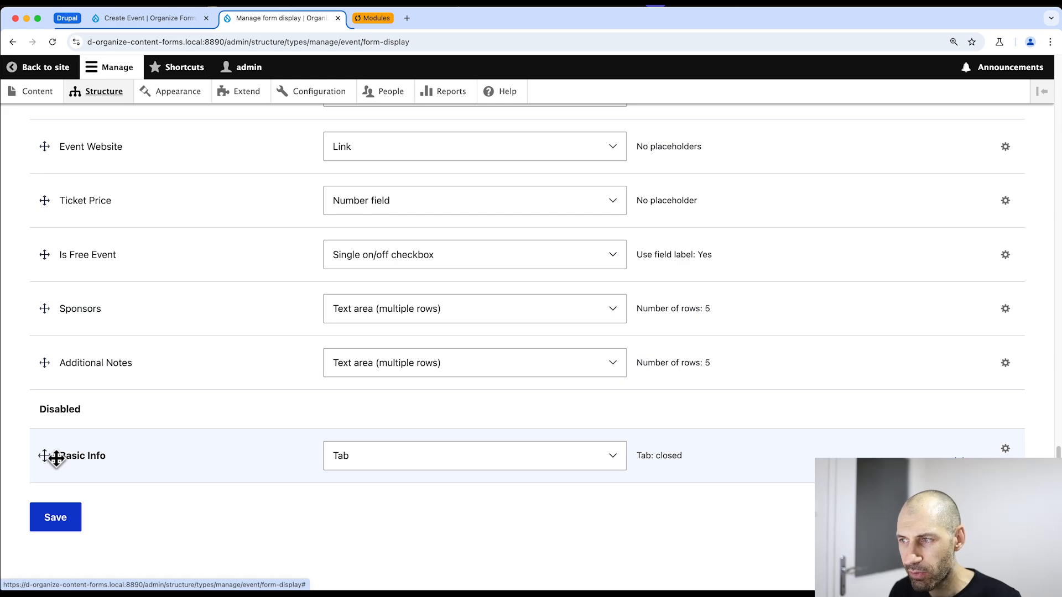
{"action": "left_click_drag", "start_coordinate": [56, 458], "coordinate": [50, 379]}
{"action": "scroll", "coordinate": [47, 363], "scroll_direction": "up", "scroll_amount": 10}
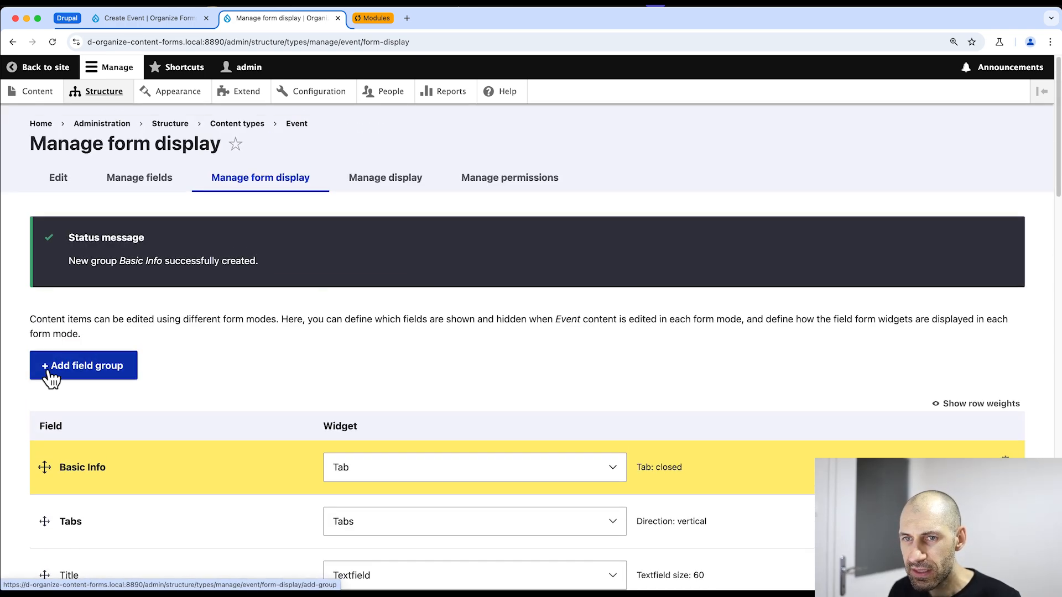
{"action": "left_click_drag", "start_coordinate": [52, 493], "coordinate": [49, 528]}
Nest the Basic Info tab inside the Tabs group and save the form display
{"action": "scroll", "coordinate": [52, 497], "scroll_direction": "down", "scroll_amount": 3}
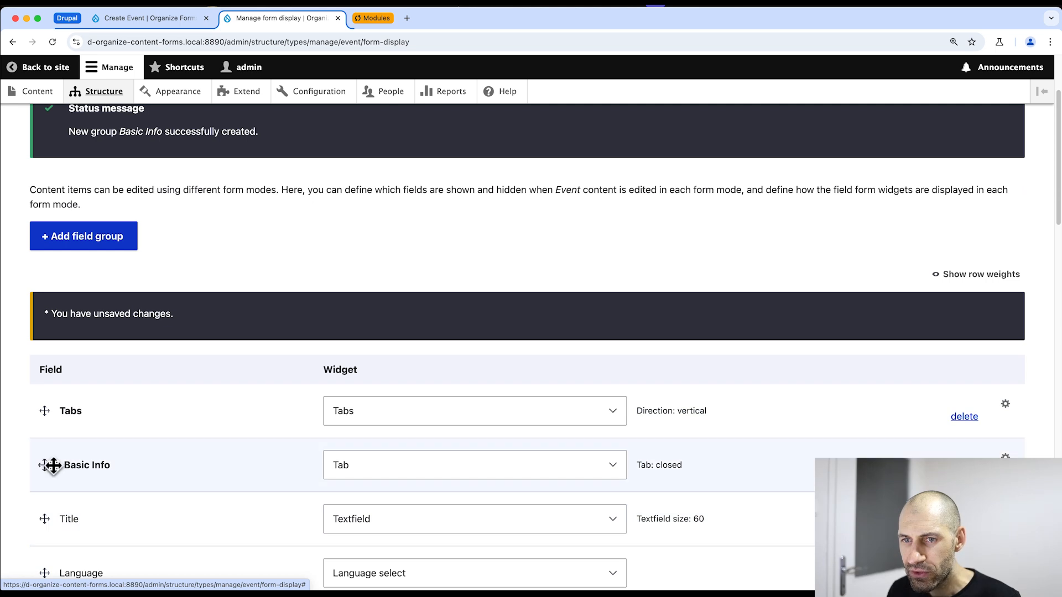
{"action": "scroll", "coordinate": [53, 465], "scroll_direction": "down", "scroll_amount": 3}
{"action": "left_click_drag", "start_coordinate": [43, 372], "coordinate": [78, 370]}
{"action": "scroll", "coordinate": [81, 331], "scroll_direction": "down", "scroll_amount": 1}
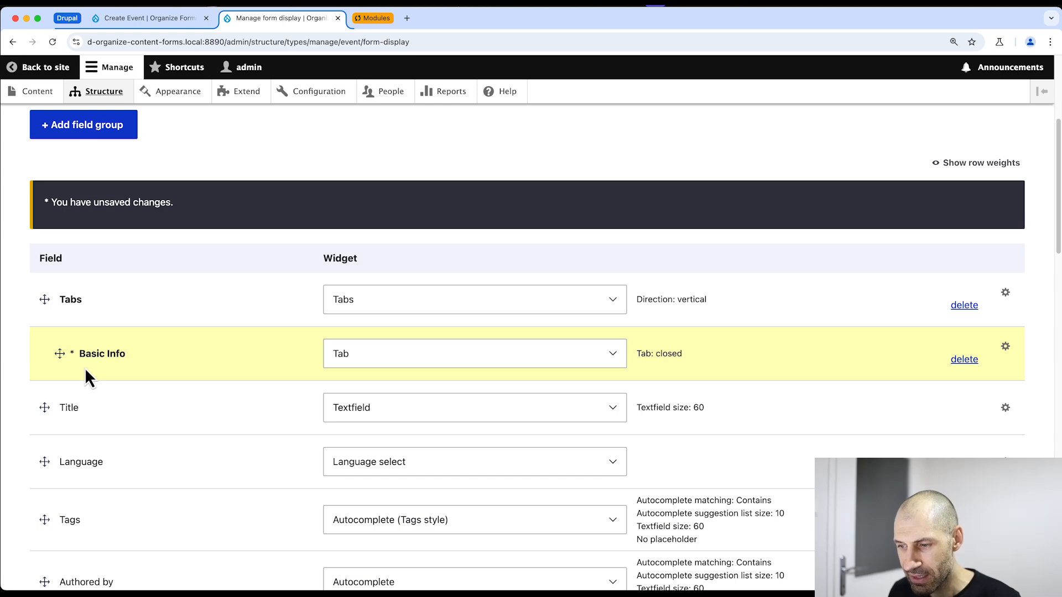
{"action": "scroll", "coordinate": [84, 367], "scroll_direction": "down", "scroll_amount": 15}
{"action": "left_click", "coordinate": [62, 520]}
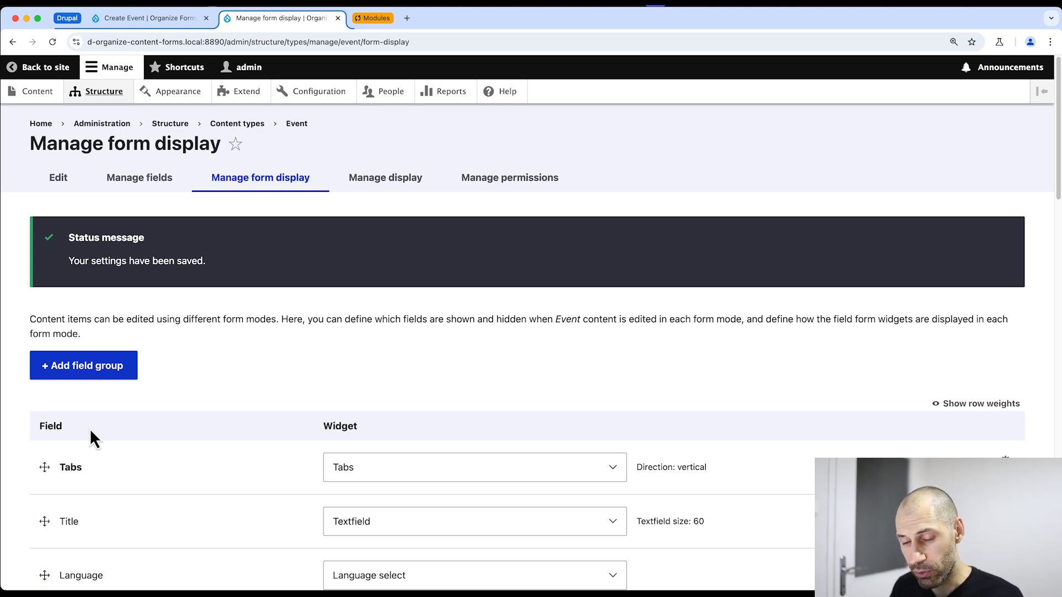
Move the Basic Info tab from the Disabled region to directly under the Tabs group, nested inside it
{"action": "scroll", "coordinate": [100, 440], "scroll_direction": "down", "scroll_amount": 3}
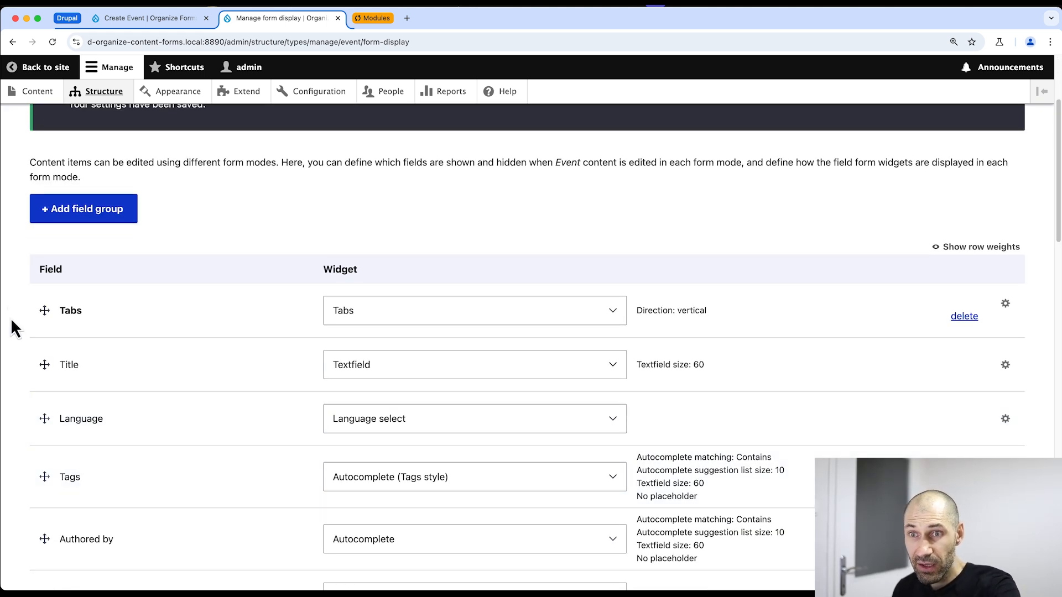
{"action": "scroll", "coordinate": [77, 354], "scroll_direction": "down", "scroll_amount": 1}
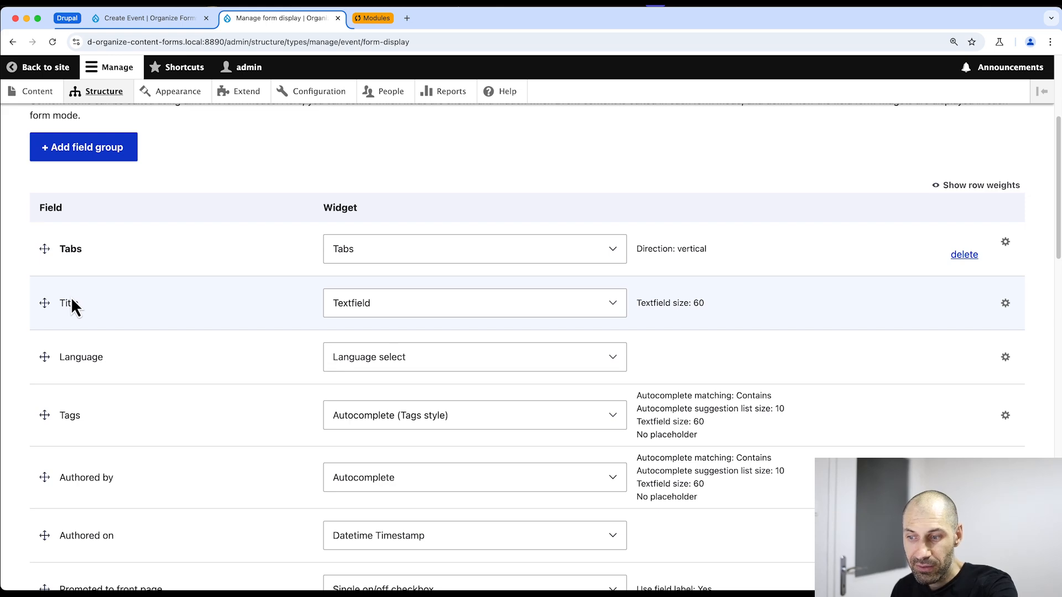
{"action": "scroll", "coordinate": [64, 379], "scroll_direction": "down", "scroll_amount": 20}
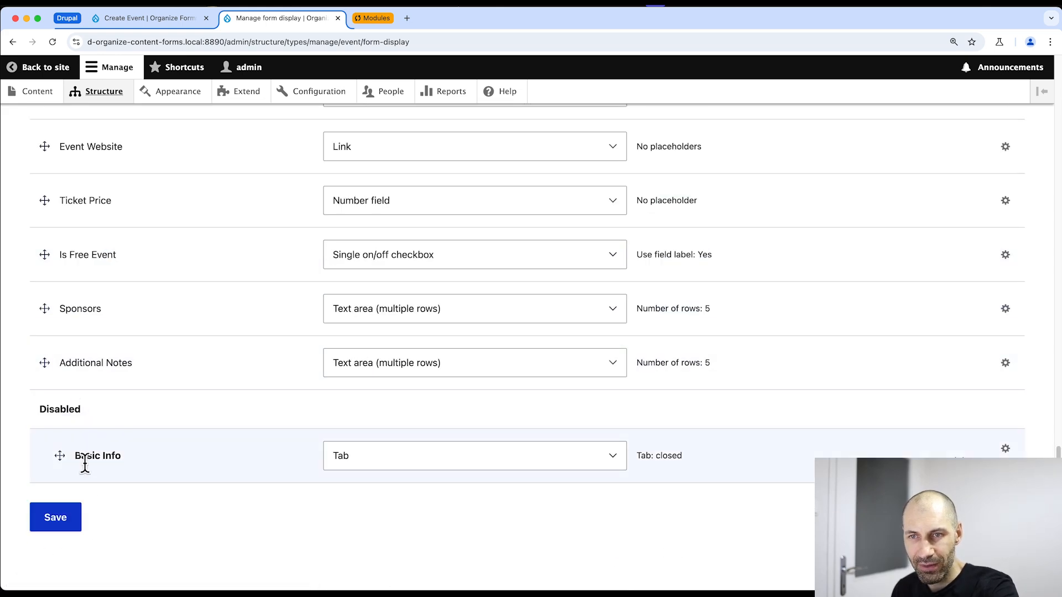
{"action": "left_click_drag", "start_coordinate": [62, 458], "coordinate": [95, 249]}
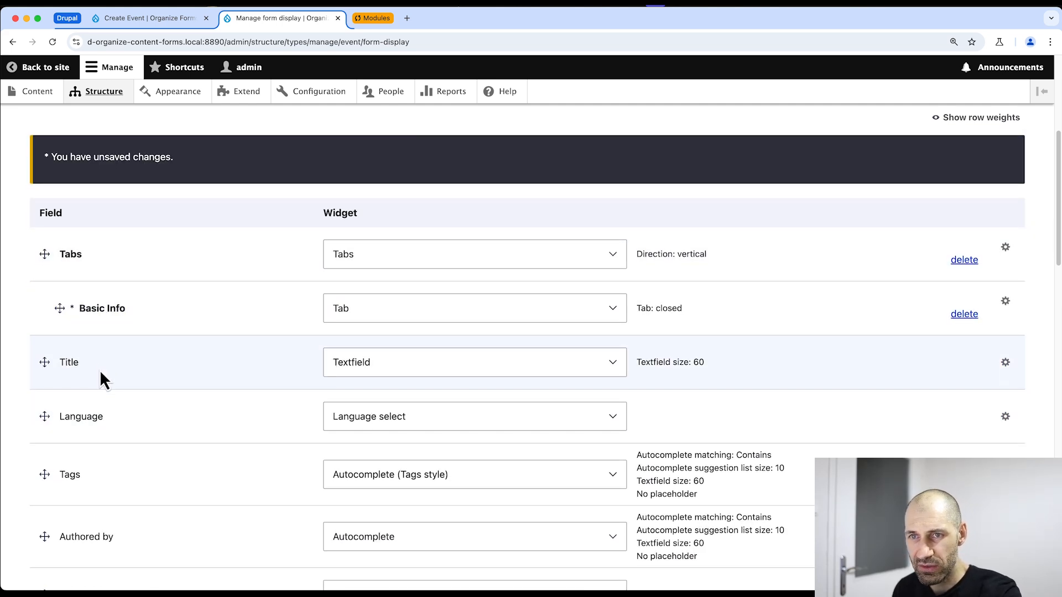
Save the Event form display and start adding a new field group of type Tab
{"action": "scroll", "coordinate": [100, 370], "scroll_direction": "down", "scroll_amount": 15}
{"action": "left_click", "coordinate": [51, 516]}
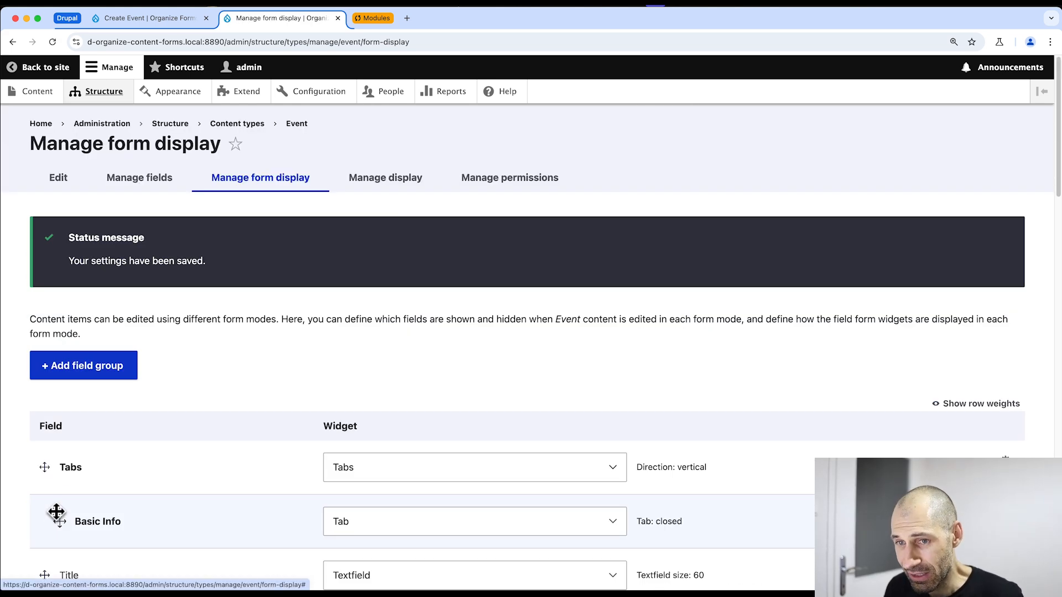
{"action": "left_click", "coordinate": [107, 373]}
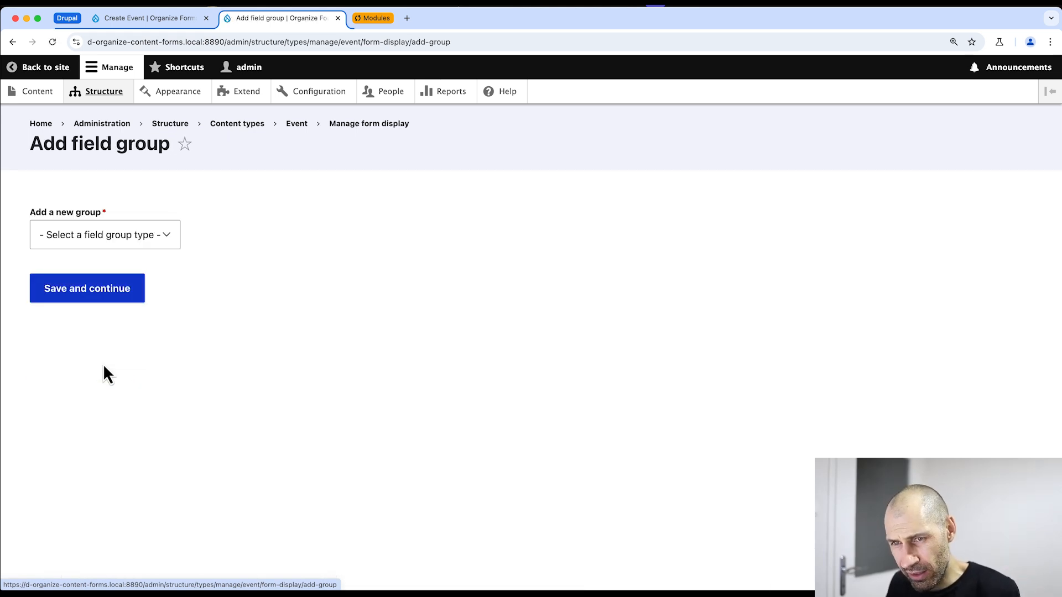
{"action": "left_click", "coordinate": [112, 234]}
{"action": "left_click", "coordinate": [75, 294]}
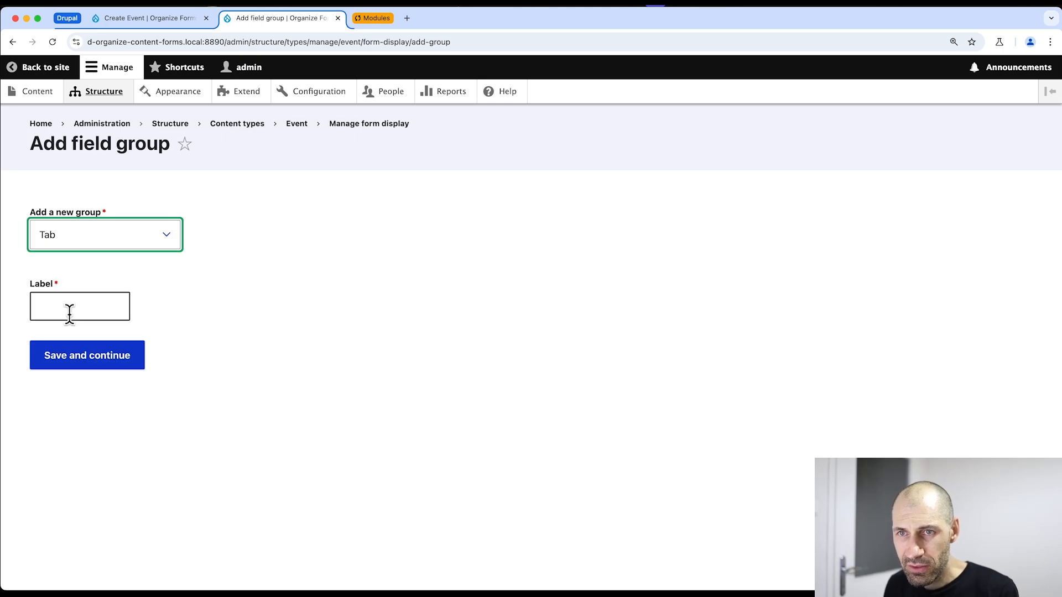
Label the new tab "Date and Time" and create it with the default settings
{"action": "left_click", "coordinate": [69, 308]}
{"action": "type", "text": "D"}
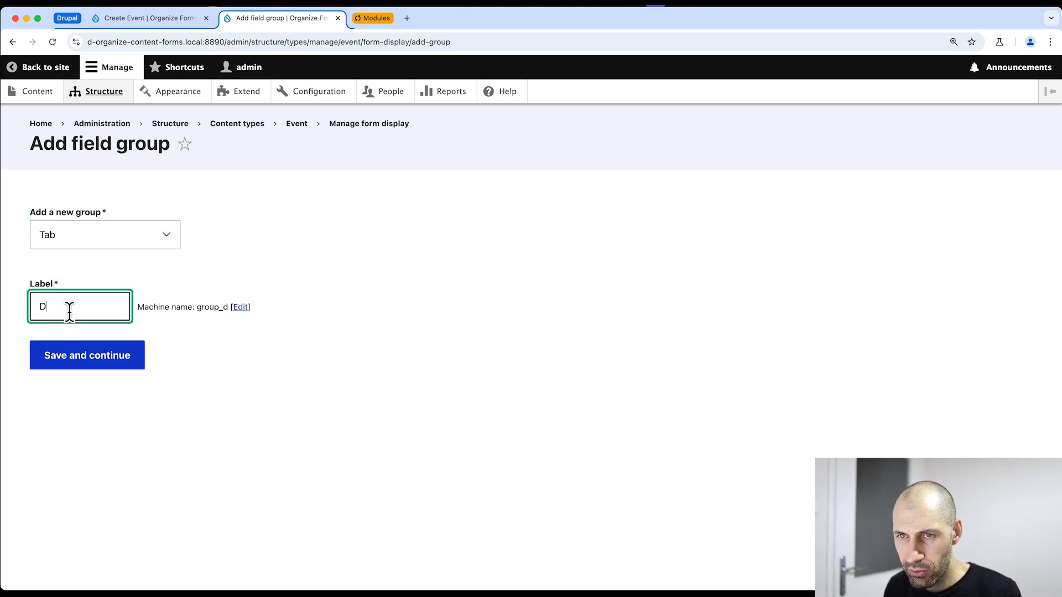
{"action": "type", "text": "ate and Time"}
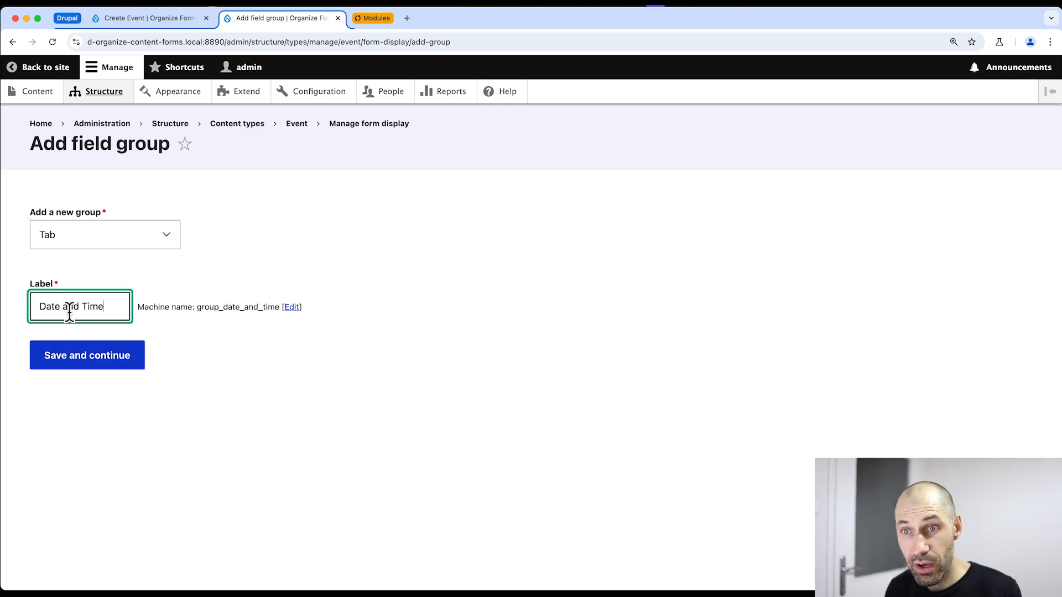
{"action": "left_click", "coordinate": [86, 365]}
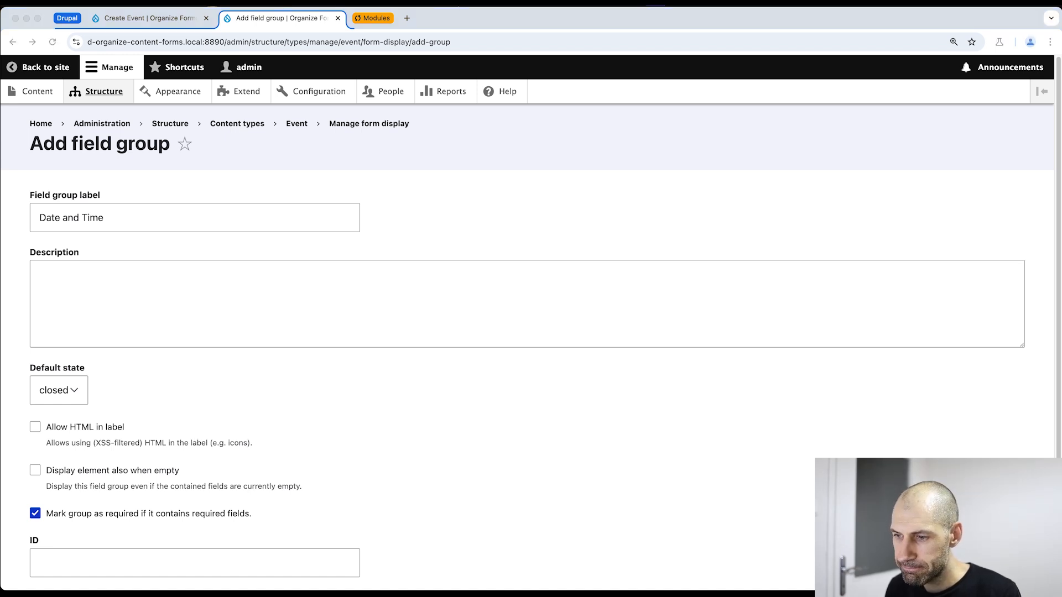
{"action": "scroll", "coordinate": [71, 443], "scroll_direction": "down", "scroll_amount": 5}
{"action": "left_click", "coordinate": [64, 518]}
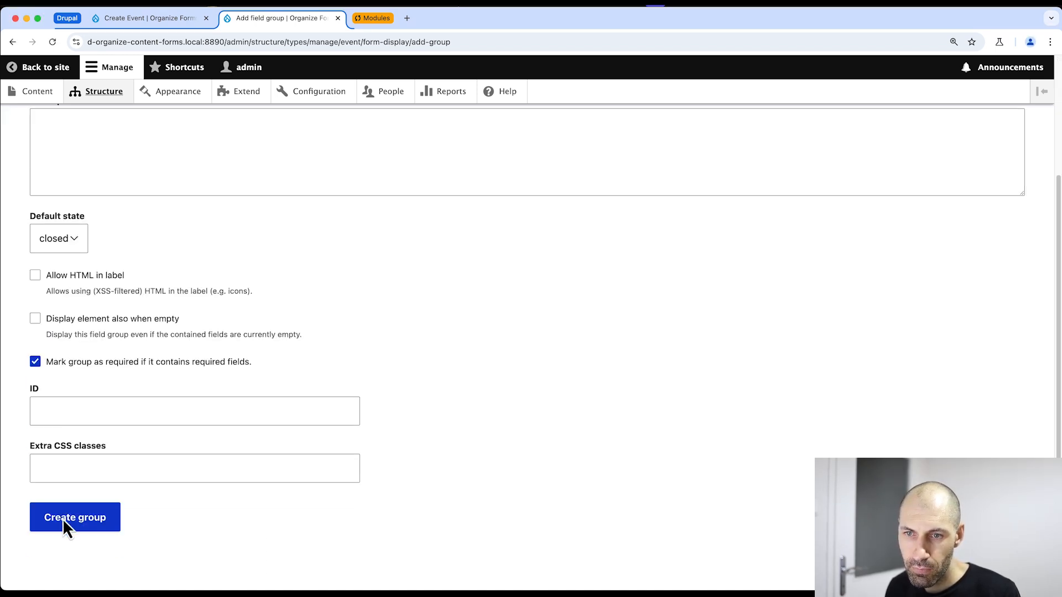
Move the Date and Time tab from the Disabled region to directly below Basic Info, nested inside the Tabs group
{"action": "scroll", "coordinate": [65, 490], "scroll_direction": "down", "scroll_amount": 10}
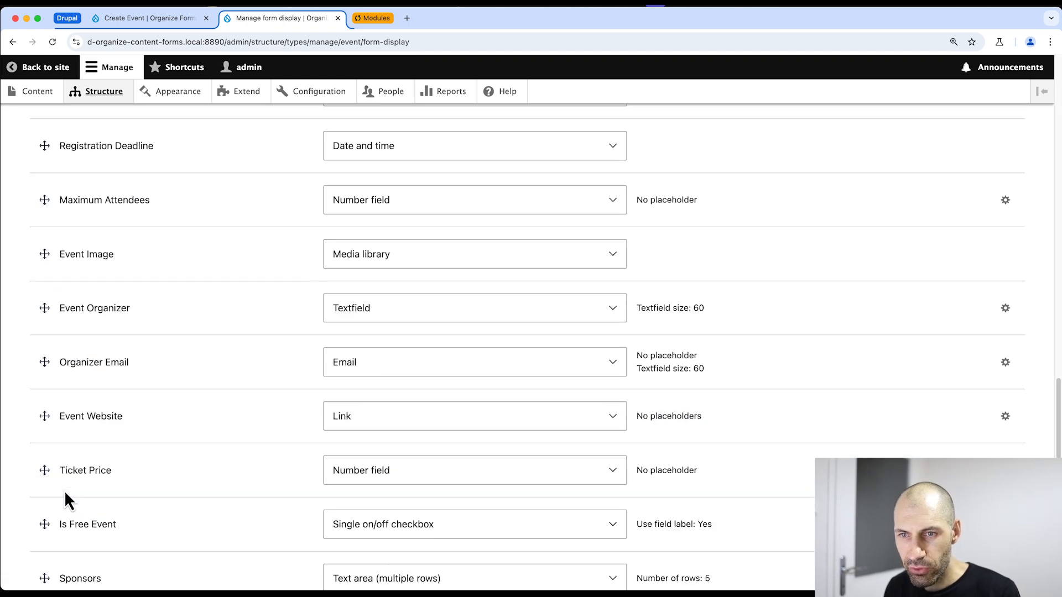
{"action": "mouse_move", "coordinate": [49, 500]}
{"action": "left_mouse_down"}
{"action": "mouse_move", "coordinate": [43, 453]}
{"action": "mouse_move", "coordinate": [45, 509]}
{"action": "mouse_move", "coordinate": [61, 510]}
{"action": "left_mouse_up"}
{"action": "scroll", "coordinate": [43, 453], "scroll_direction": "up", "scroll_amount": 10}
{"action": "scroll", "coordinate": [64, 512], "scroll_direction": "down", "scroll_amount": 6}
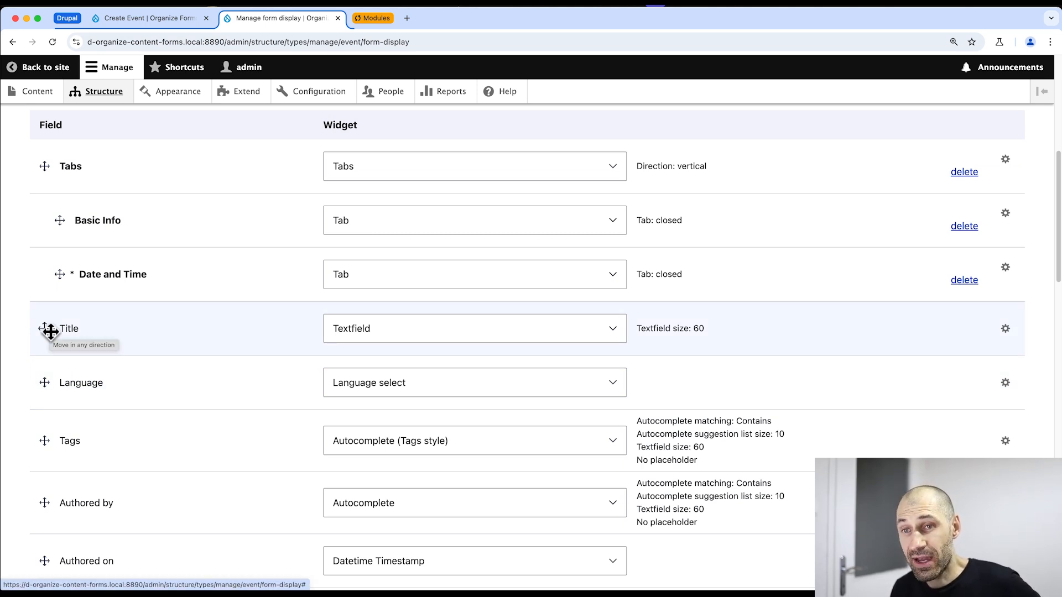
Nest the Title and Event Description fields inside the Basic Info tab, in that order
{"action": "mouse_move", "coordinate": [50, 331]}
{"action": "left_mouse_down"}
{"action": "mouse_move", "coordinate": [64, 290]}
{"action": "mouse_move", "coordinate": [93, 287]}
{"action": "left_mouse_up"}
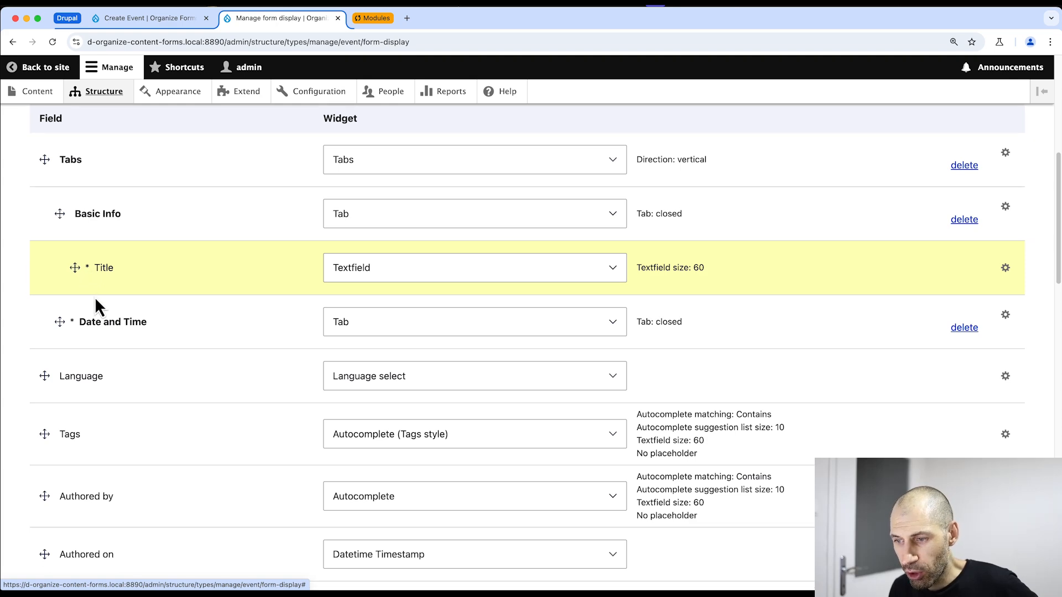
{"action": "scroll", "coordinate": [94, 301], "scroll_direction": "down", "scroll_amount": 1}
{"action": "scroll", "coordinate": [58, 471], "scroll_direction": "down", "scroll_amount": 3}
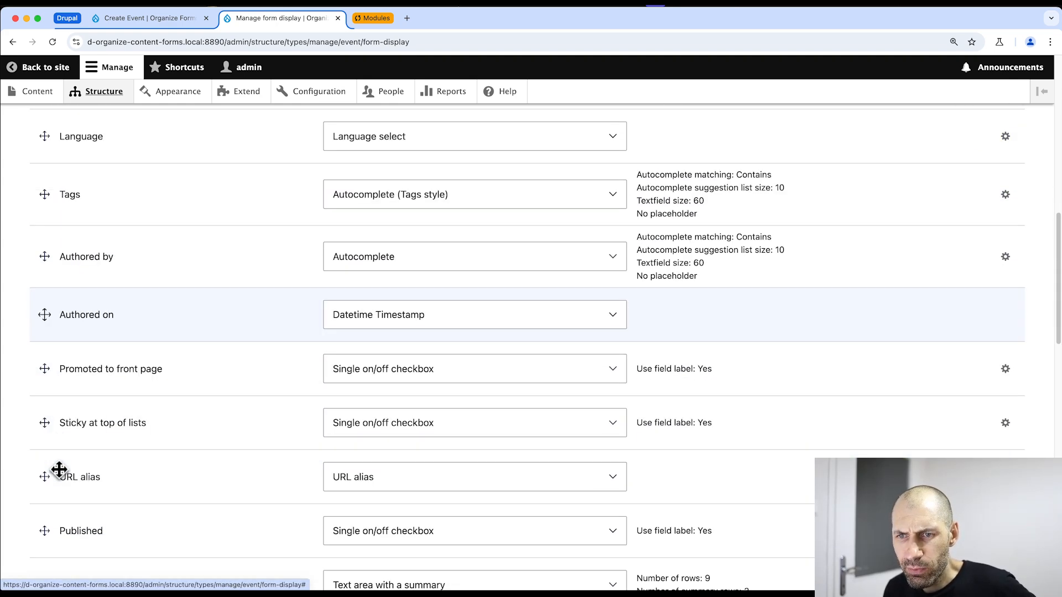
{"action": "scroll", "coordinate": [74, 466], "scroll_direction": "down", "scroll_amount": 5}
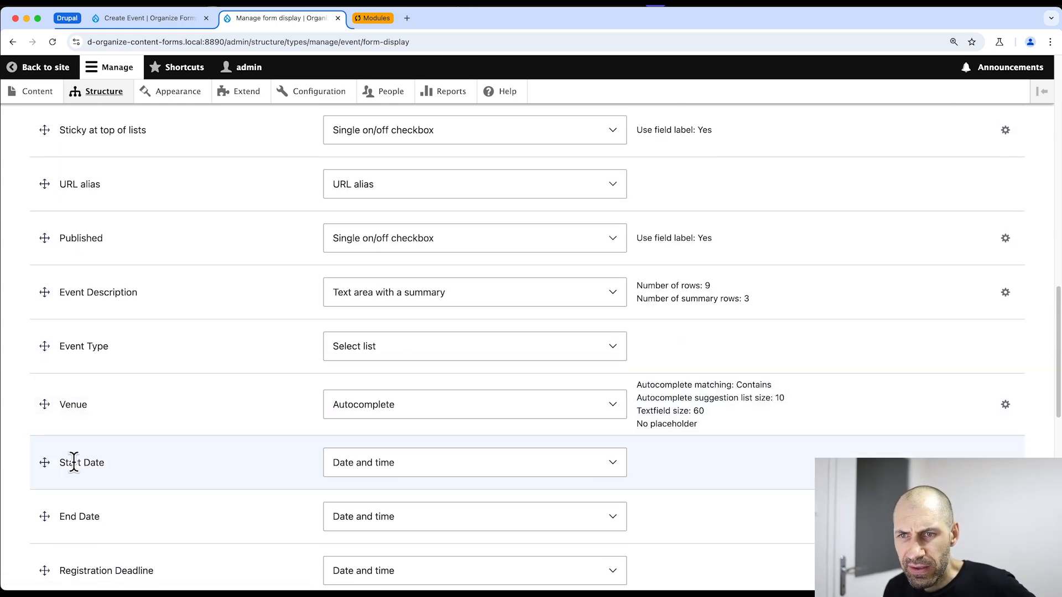
{"action": "left_click_drag", "start_coordinate": [42, 296], "coordinate": [90, 279]}
Nest the Event Type and Event Image fields inside the Basic Info tab, below Event Description
{"action": "scroll", "coordinate": [91, 276], "scroll_direction": "down", "scroll_amount": 10}
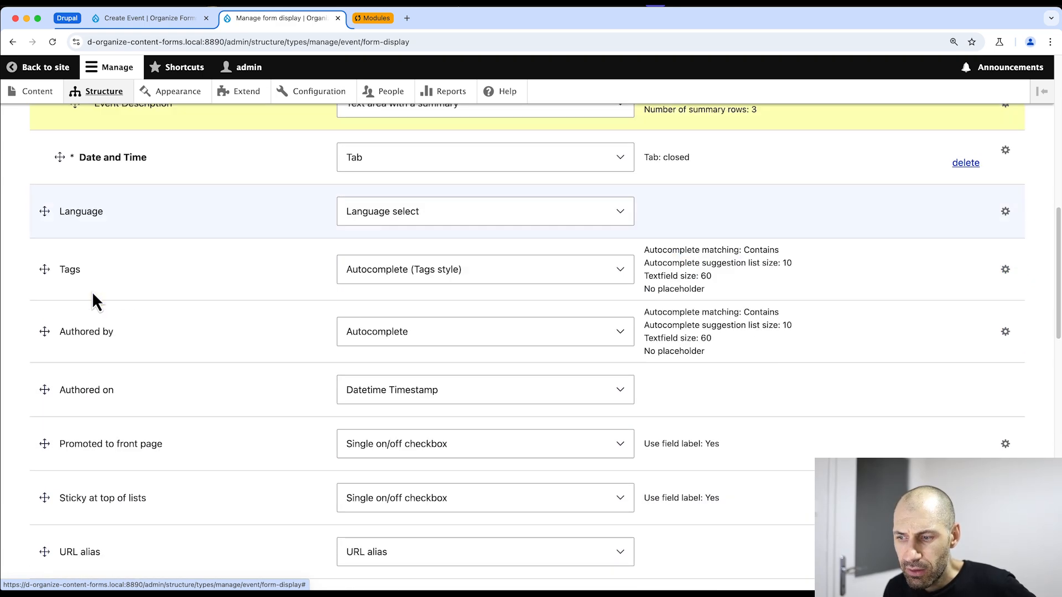
{"action": "left_click_drag", "start_coordinate": [45, 296], "coordinate": [72, 317]}
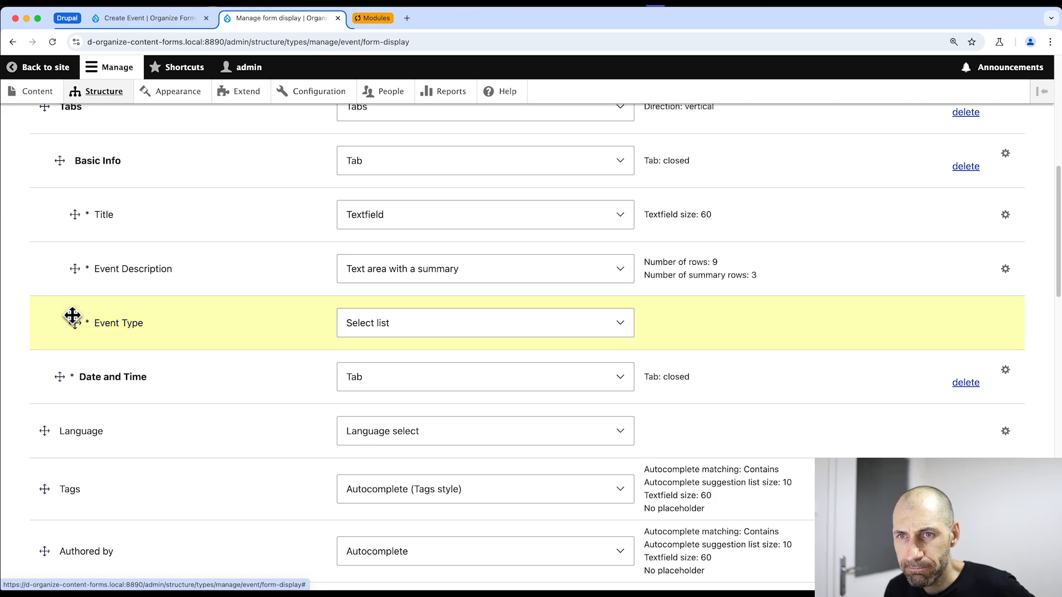
{"action": "scroll", "coordinate": [78, 323], "scroll_direction": "down", "scroll_amount": 9}
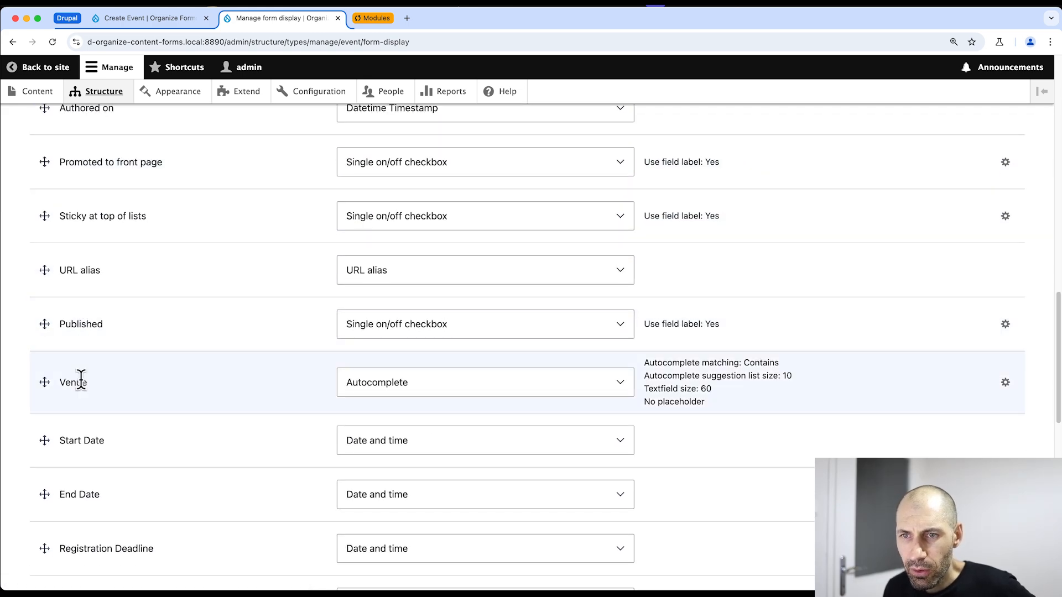
{"action": "scroll", "coordinate": [80, 379], "scroll_direction": "down", "scroll_amount": 3}
{"action": "left_click_drag", "start_coordinate": [41, 489], "coordinate": [78, 345]}
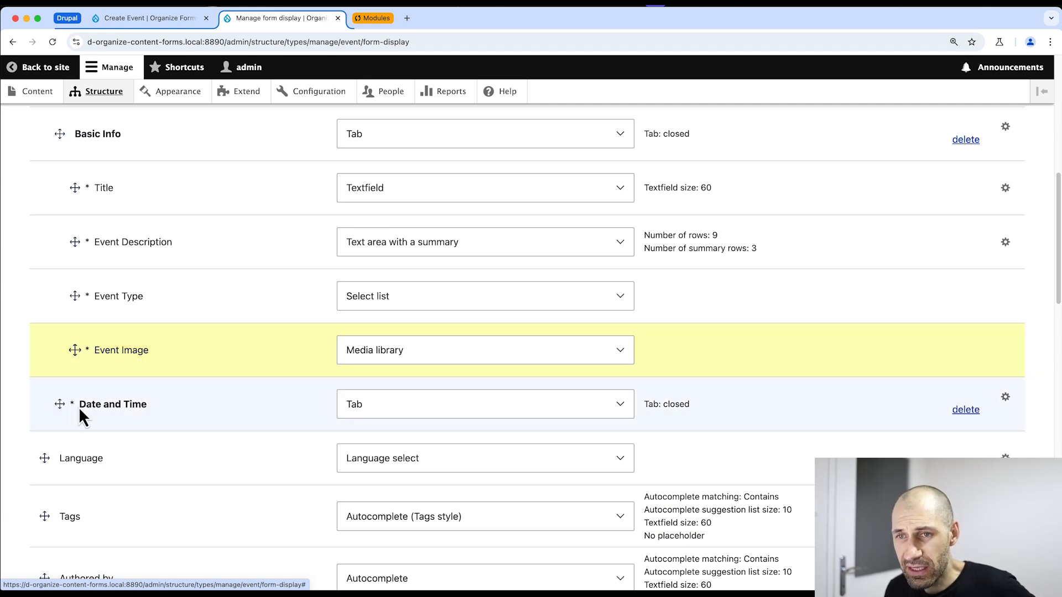
Nest the Start Date and End Date fields inside the Date and Time tab, in that order
{"action": "scroll", "coordinate": [79, 406], "scroll_direction": "down", "scroll_amount": 2}
{"action": "scroll", "coordinate": [80, 409], "scroll_direction": "down", "scroll_amount": 4}
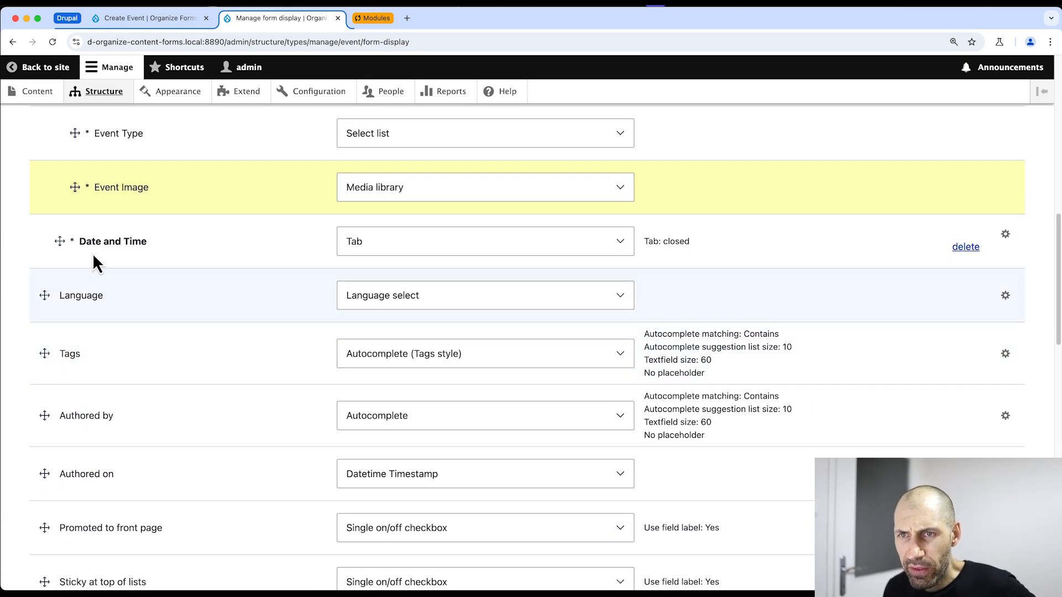
{"action": "scroll", "coordinate": [61, 368], "scroll_direction": "down", "scroll_amount": 10}
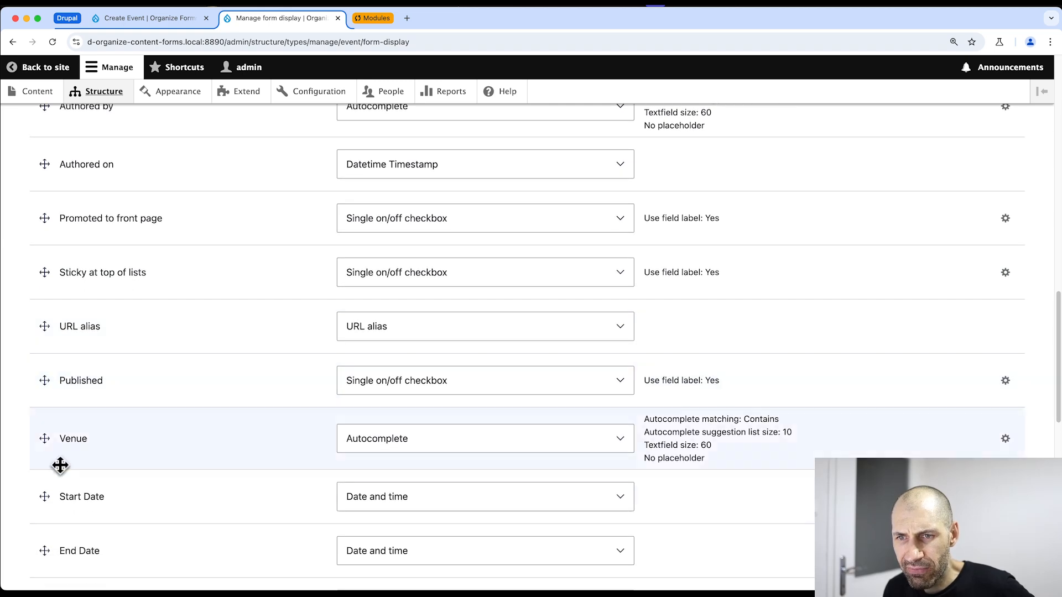
{"action": "left_click_drag", "start_coordinate": [50, 496], "coordinate": [100, 302]}
{"action": "scroll", "coordinate": [99, 302], "scroll_direction": "down", "scroll_amount": 3}
{"action": "scroll", "coordinate": [59, 422], "scroll_direction": "down", "scroll_amount": 9}
{"action": "left_click_drag", "start_coordinate": [48, 463], "coordinate": [74, 379]}
Nest the Registration Deadline field inside the Date and Time tab, below End Date
{"action": "scroll", "coordinate": [73, 380], "scroll_direction": "down", "scroll_amount": 9}
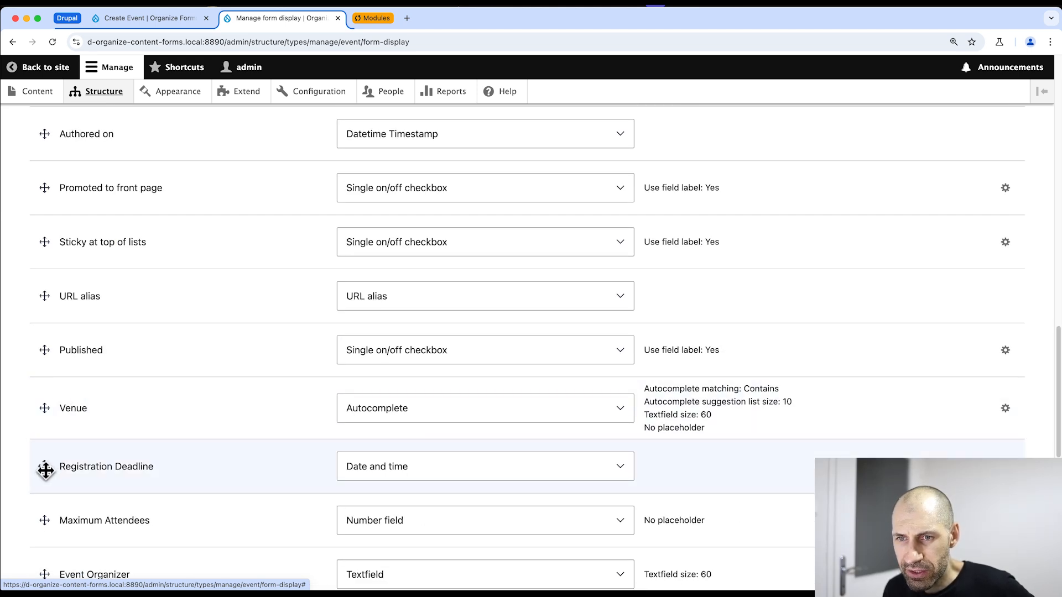
{"action": "scroll", "coordinate": [52, 443], "scroll_direction": "down", "scroll_amount": 3}
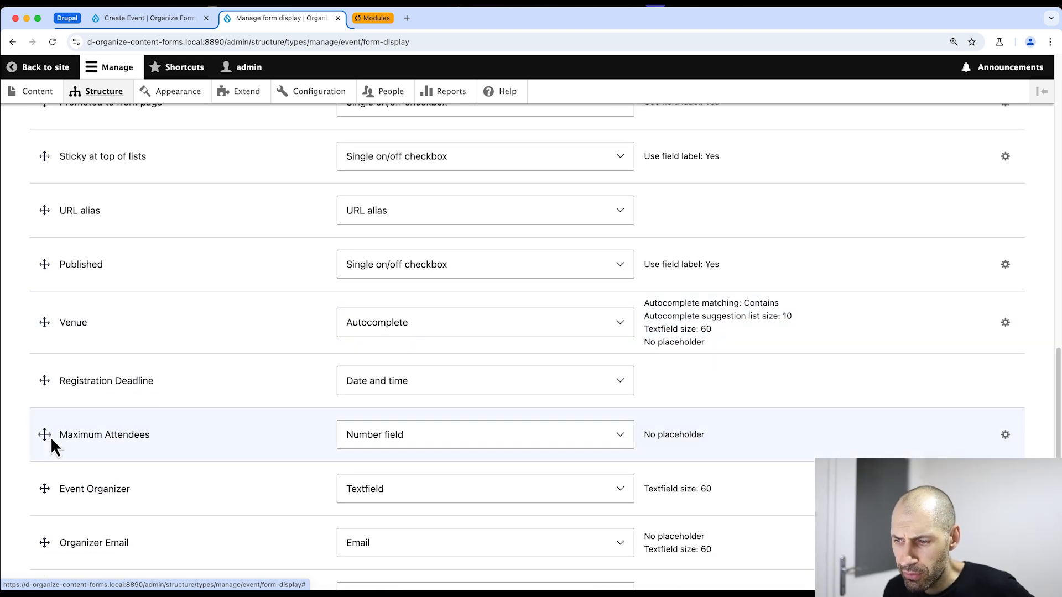
{"action": "left_click_drag", "start_coordinate": [50, 390], "coordinate": [139, 196]}
Move the Basic Info tab together with its nested fields and return it to its place under the Tabs group
{"action": "scroll", "coordinate": [124, 339], "scroll_direction": "up", "scroll_amount": 8}
{"action": "scroll", "coordinate": [139, 195], "scroll_direction": "up", "scroll_amount": 10}
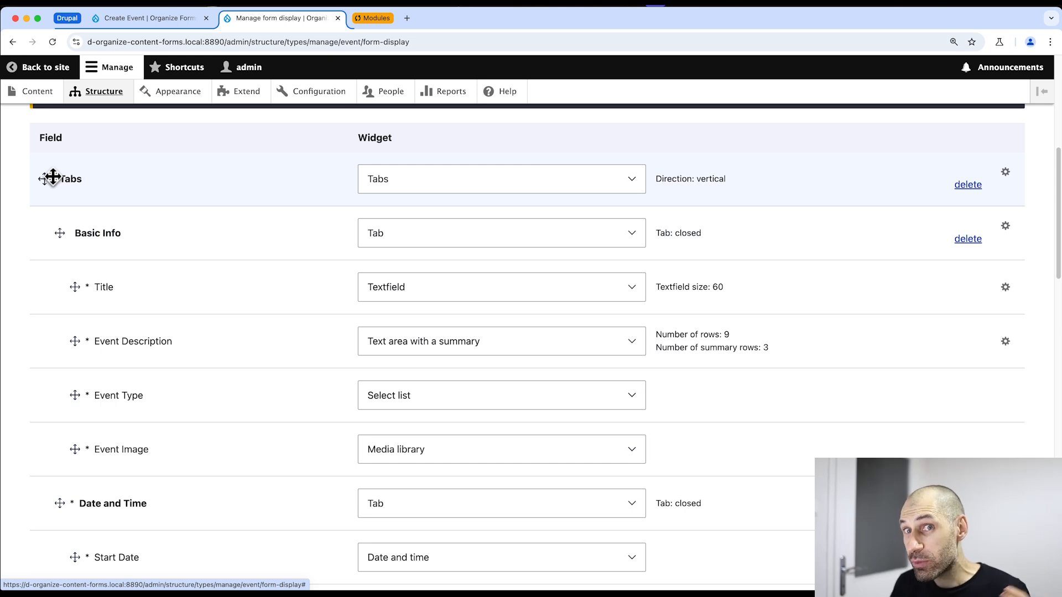
{"action": "left_click", "coordinate": [59, 233]}
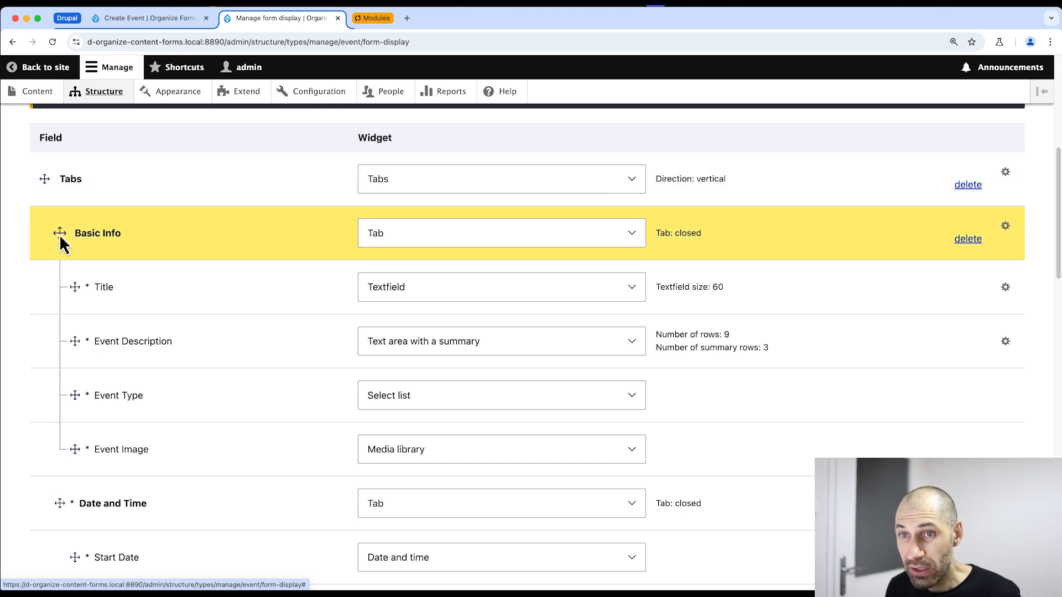
{"action": "left_click_drag", "start_coordinate": [62, 378], "coordinate": [60, 231]}
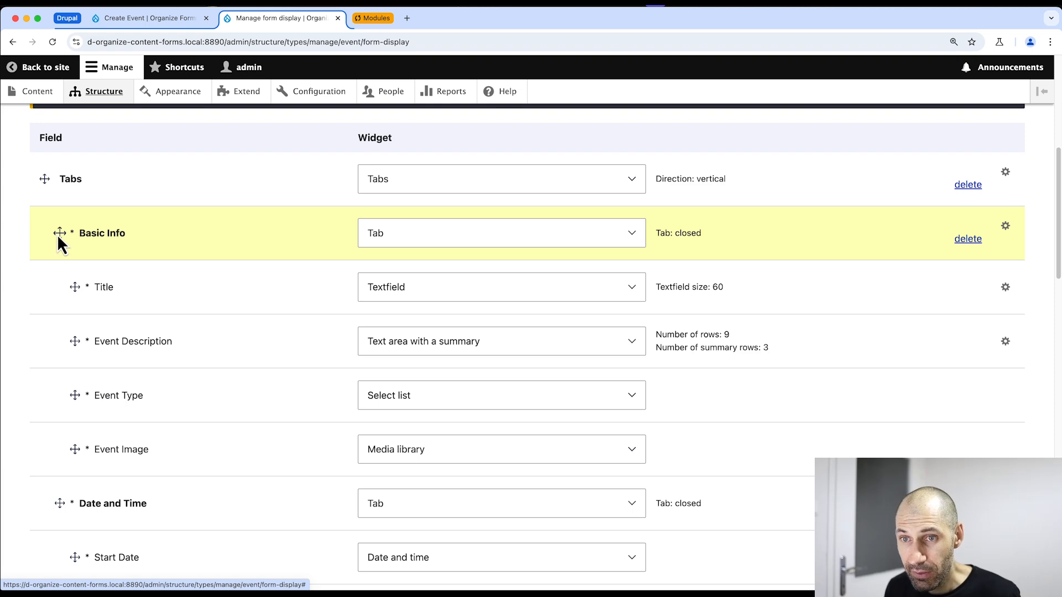
Save the Event form display with the fields nested in the Basic Info and Date and Time tabs
{"action": "scroll", "coordinate": [55, 361], "scroll_direction": "down", "scroll_amount": 5}
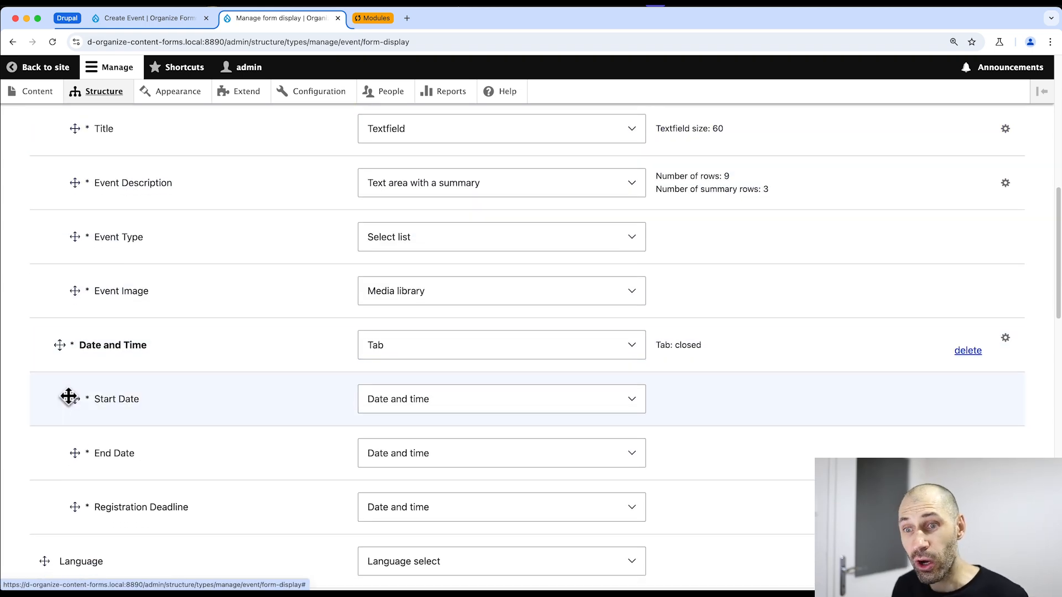
{"action": "scroll", "coordinate": [69, 387], "scroll_direction": "down", "scroll_amount": 2}
{"action": "scroll", "coordinate": [70, 360], "scroll_direction": "up", "scroll_amount": 4}
{"action": "scroll", "coordinate": [71, 348], "scroll_direction": "up", "scroll_amount": 3}
{"action": "scroll", "coordinate": [73, 353], "scroll_direction": "down", "scroll_amount": 15}
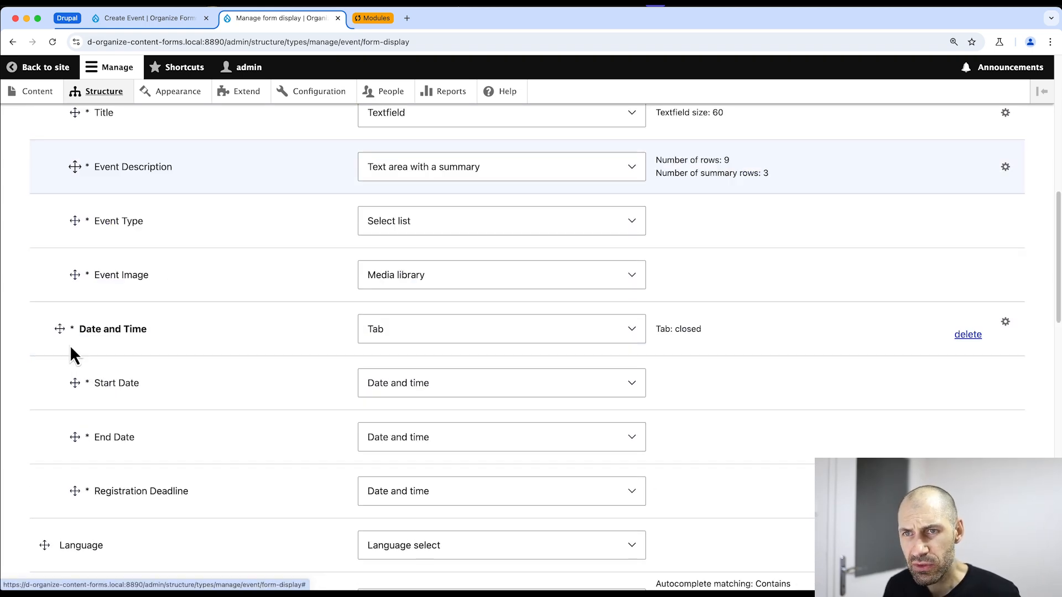
{"action": "left_click", "coordinate": [49, 519]}
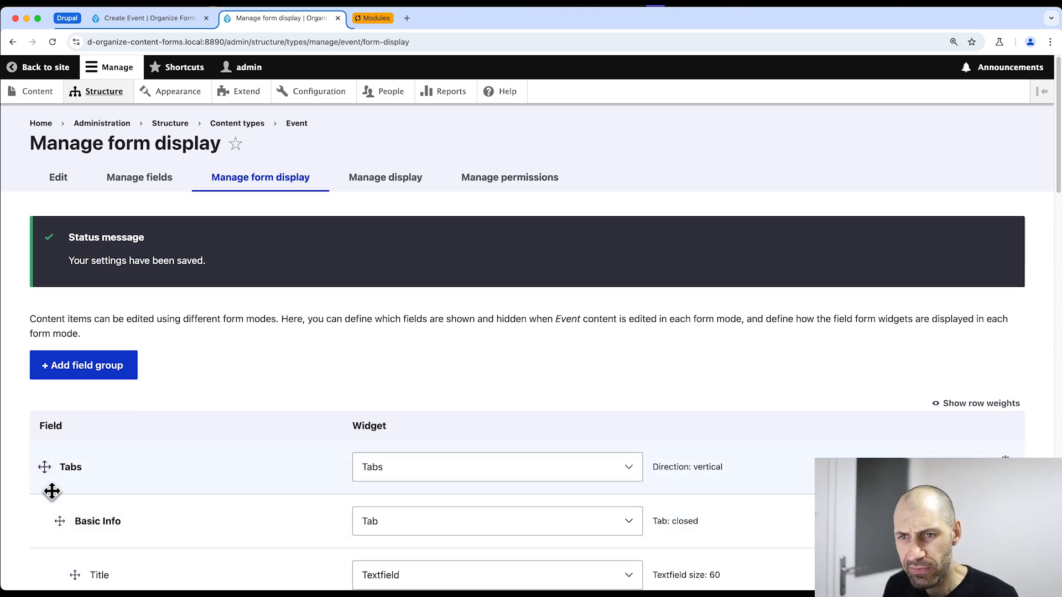
{"action": "scroll", "coordinate": [49, 492], "scroll_direction": "down", "scroll_amount": 7}
{"action": "scroll", "coordinate": [61, 332], "scroll_direction": "down", "scroll_amount": 10}
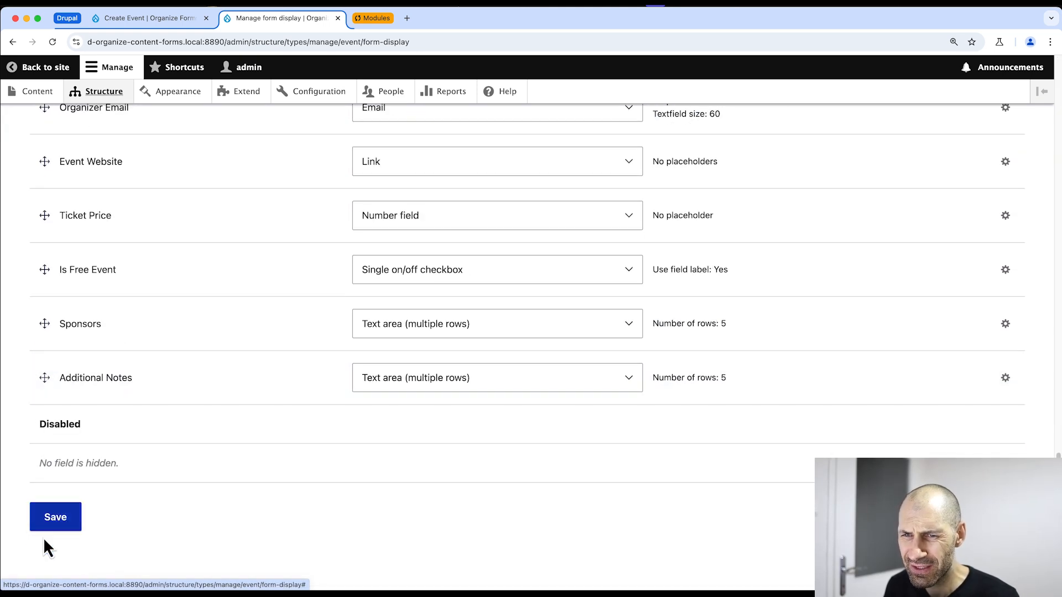
{"action": "left_click", "coordinate": [48, 520]}
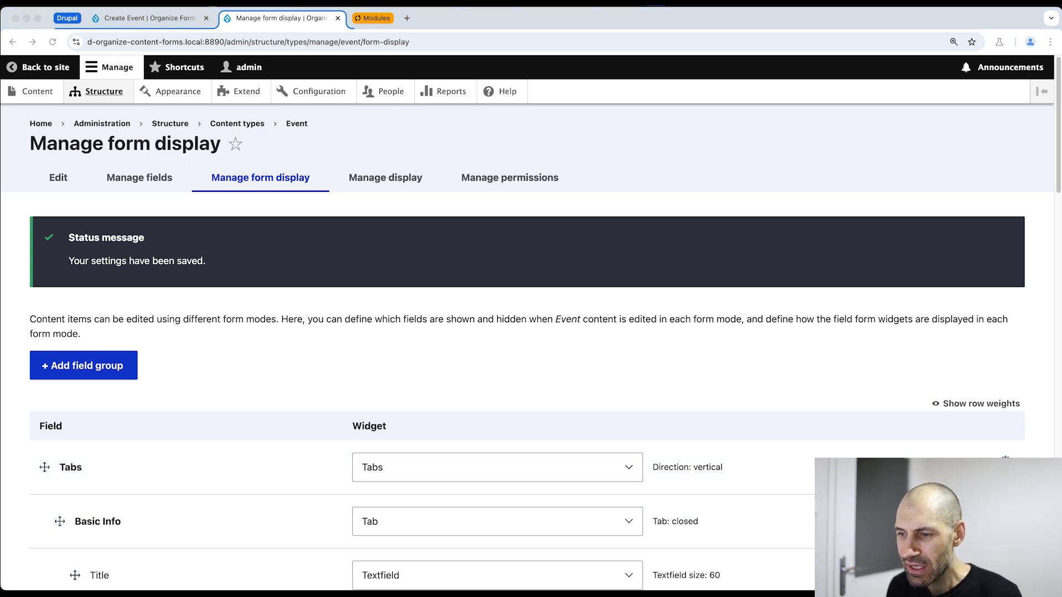
{"action": "left_click", "coordinate": [239, 354]}
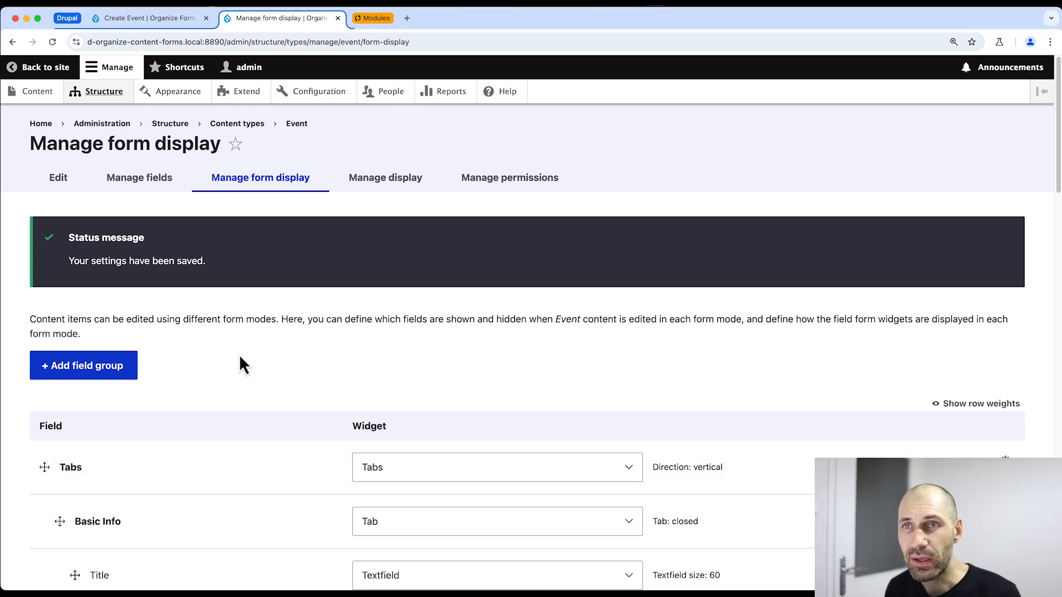
Reload the Create Event form to check how its fields are arranged in the vertical tabs
{"action": "left_click", "coordinate": [160, 20]}
{"action": "left_click", "coordinate": [177, 41]}
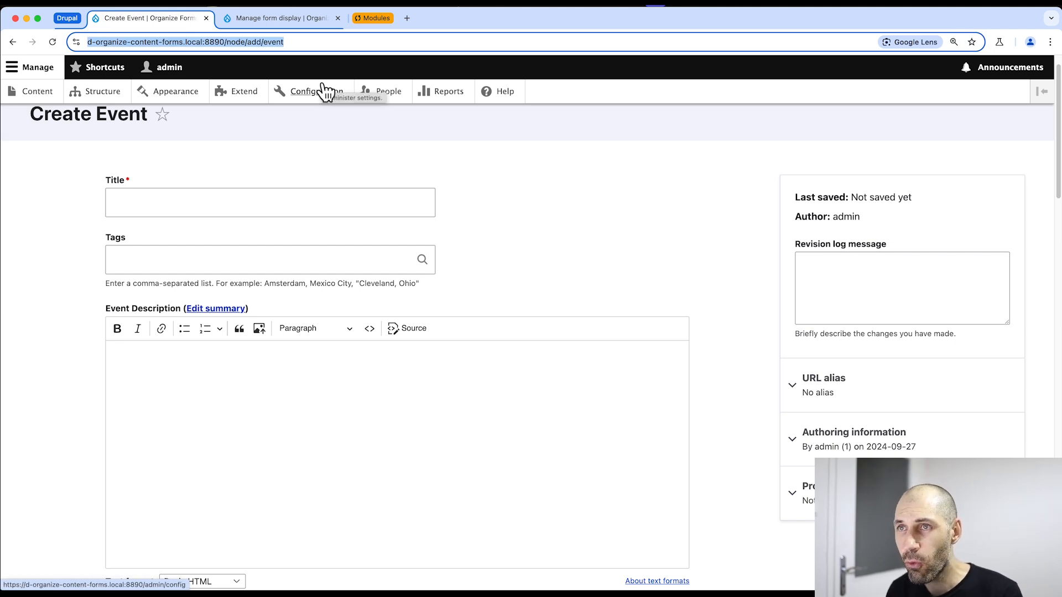
{"action": "key", "text": "Return"}
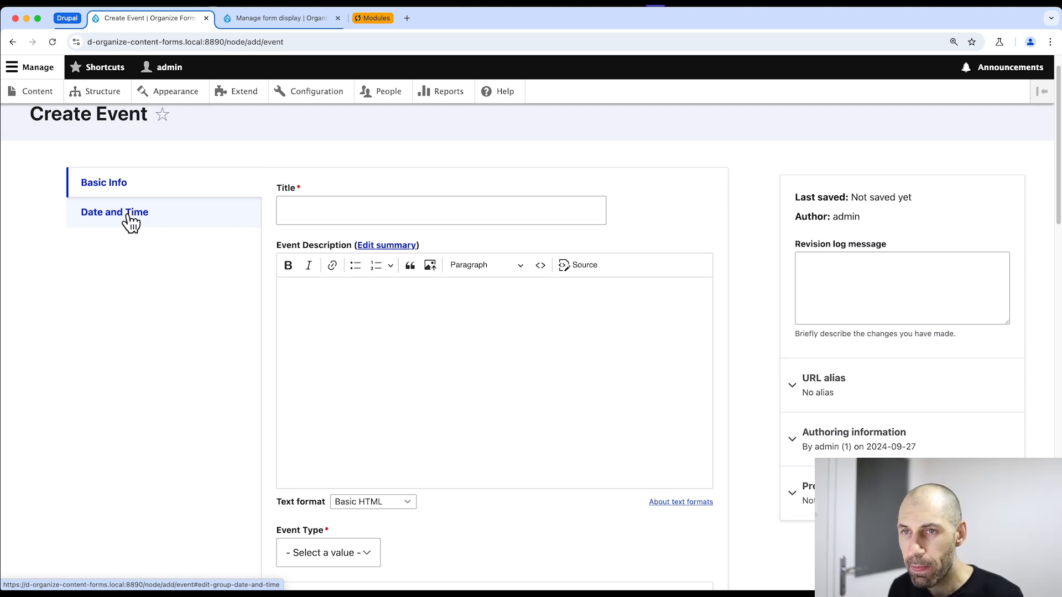
Set the Tabs field group's direction to Horizontal in the Event form display and apply the group settings
{"action": "left_click", "coordinate": [240, 22]}
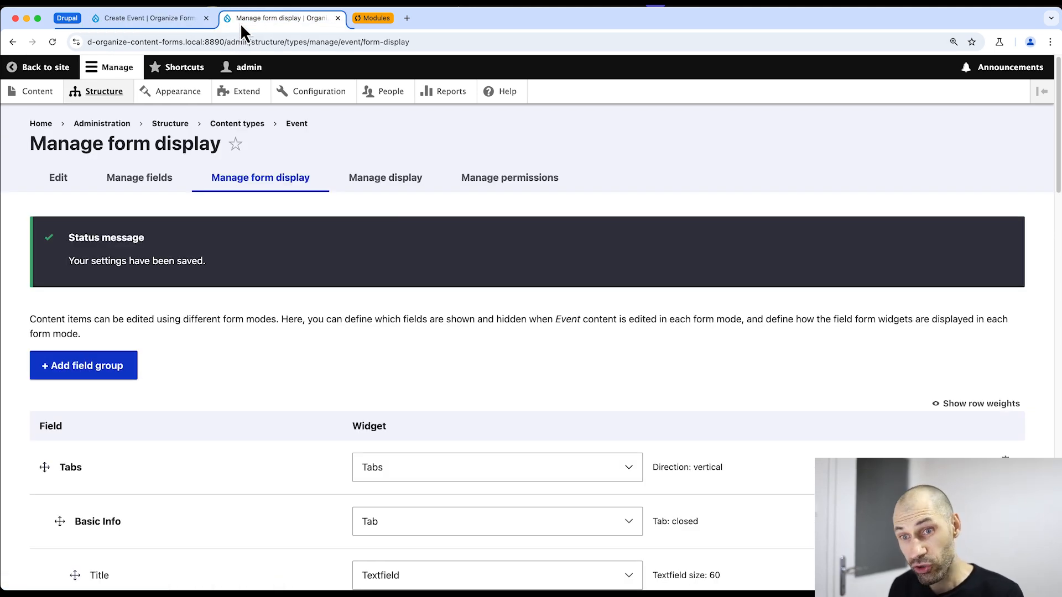
{"action": "scroll", "coordinate": [316, 369], "scroll_direction": "down", "scroll_amount": 5}
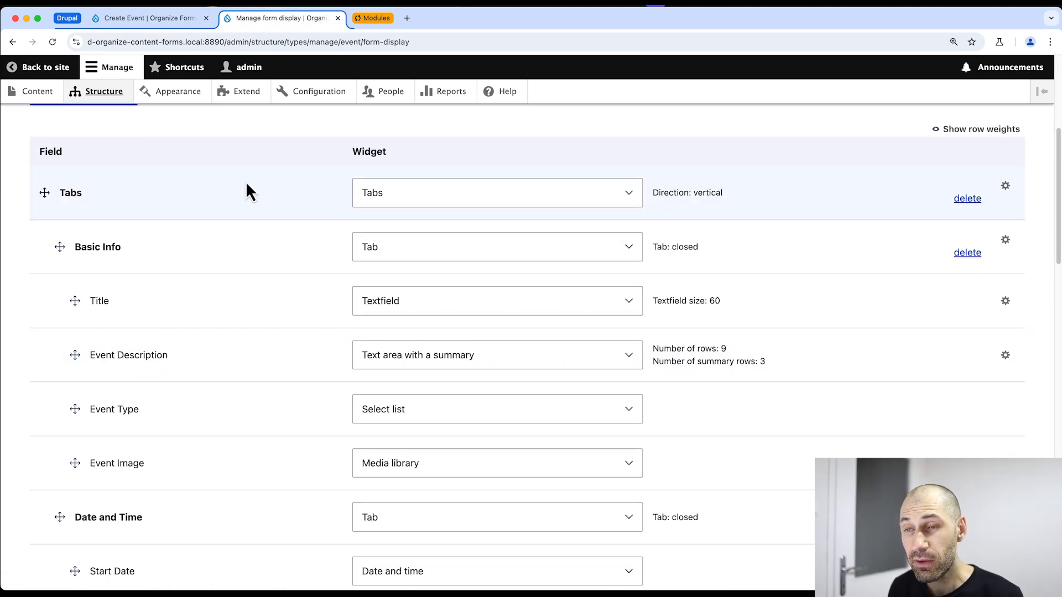
{"action": "left_click", "coordinate": [1005, 186]}
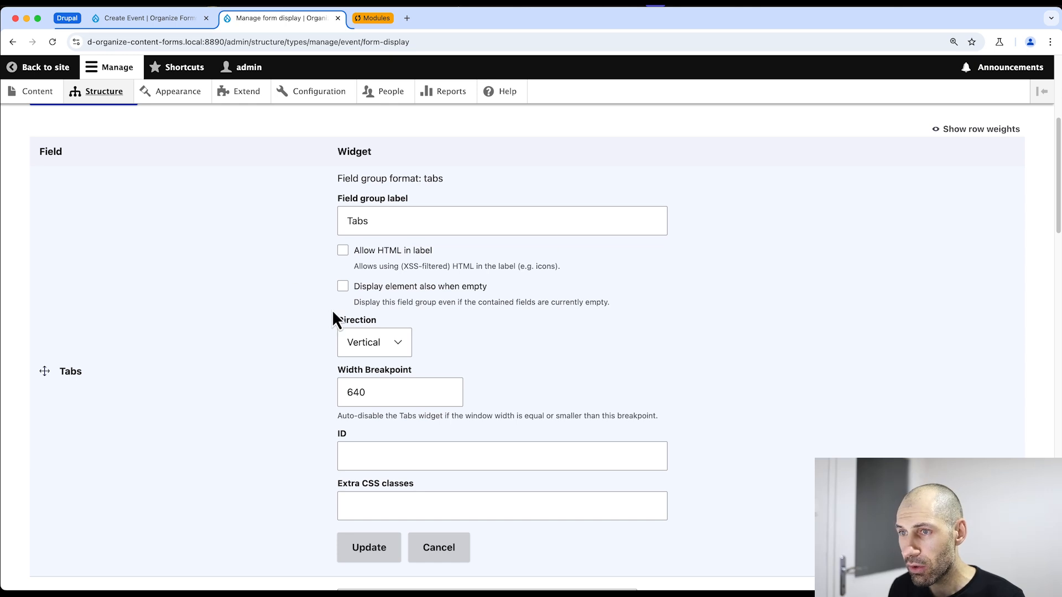
{"action": "left_click", "coordinate": [358, 337]}
{"action": "left_click", "coordinate": [363, 361]}
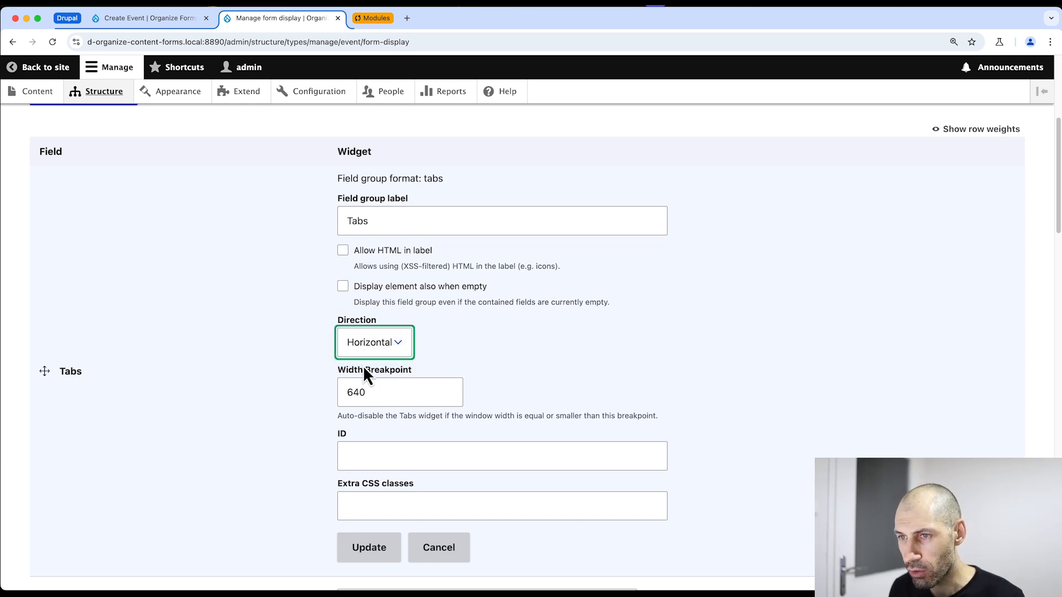
{"action": "left_click", "coordinate": [367, 551]}
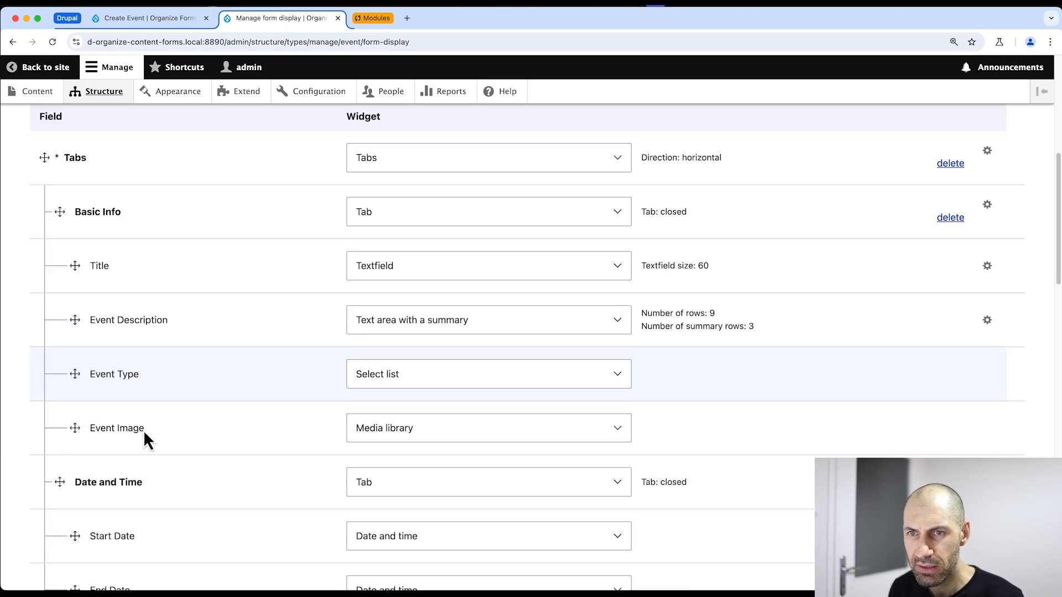
Save the Event form display with the changed direction of the Tabs group
{"action": "scroll", "coordinate": [144, 430], "scroll_direction": "down", "scroll_amount": 15}
{"action": "left_click", "coordinate": [46, 524]}
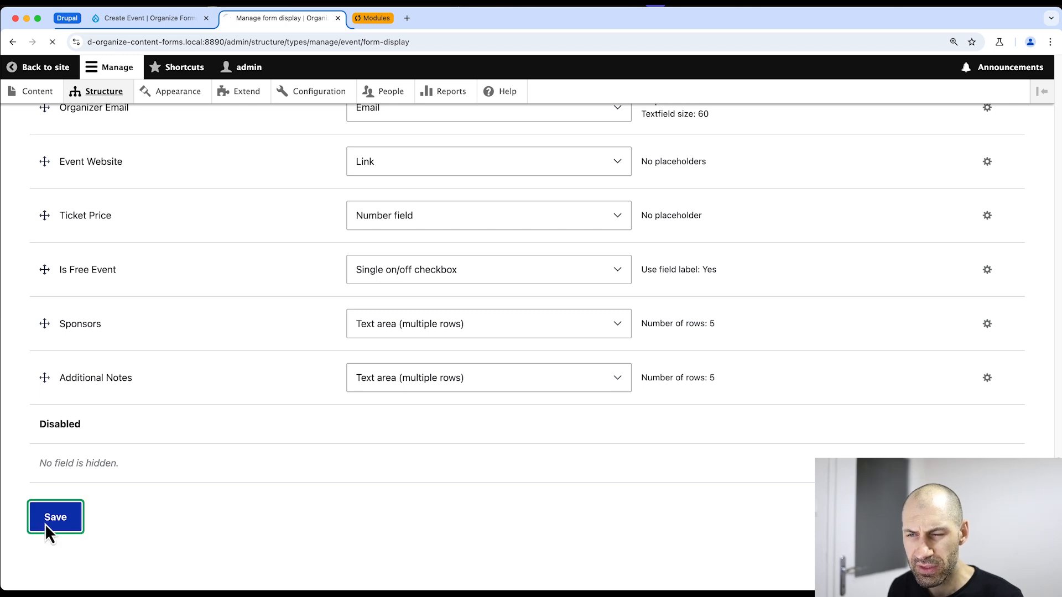
{"action": "scroll", "coordinate": [55, 492], "scroll_direction": "down", "scroll_amount": 5}
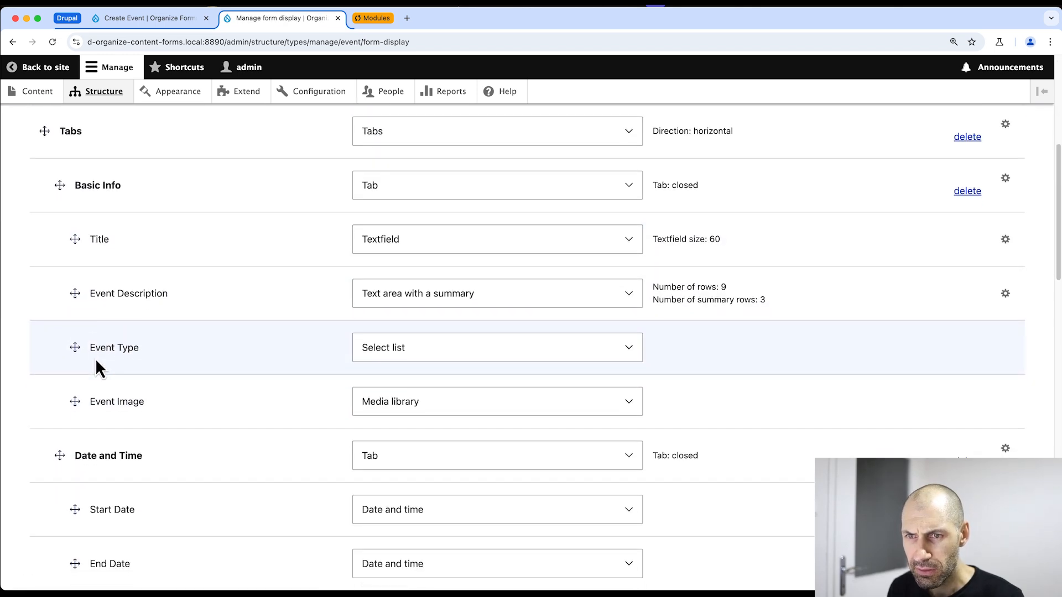
{"action": "scroll", "coordinate": [95, 357], "scroll_direction": "up", "scroll_amount": 6}
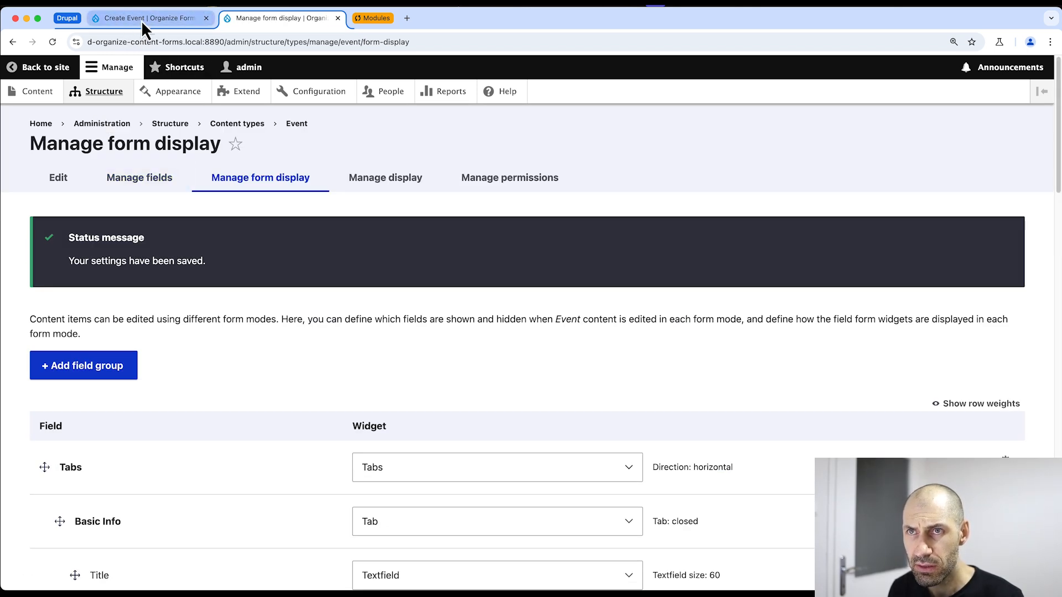
Reload the Create Event form and switch between the Basic Info and Date and Time tabs to check the horizontal layout
{"action": "left_click", "coordinate": [142, 22]}
{"action": "key", "text": "super+r"}
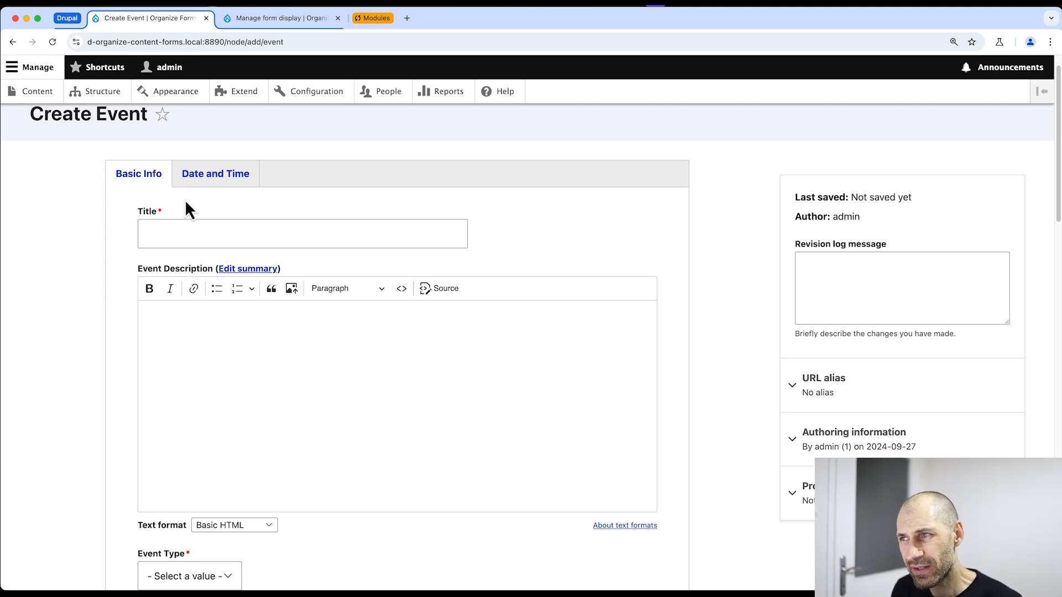
{"action": "left_click", "coordinate": [209, 178]}
{"action": "left_click", "coordinate": [134, 184]}
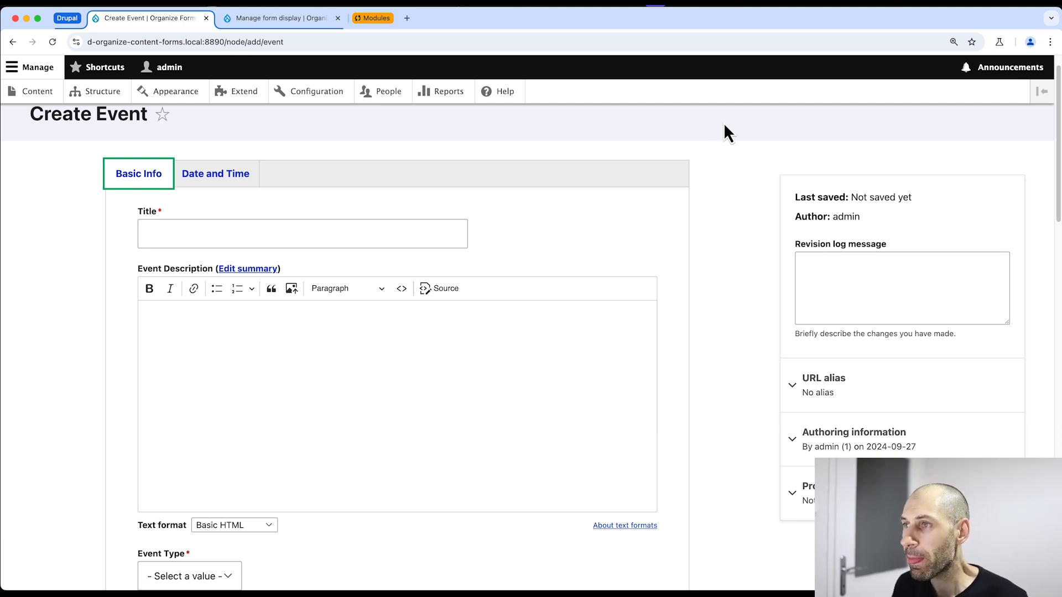
{"action": "left_click", "coordinate": [228, 176]}
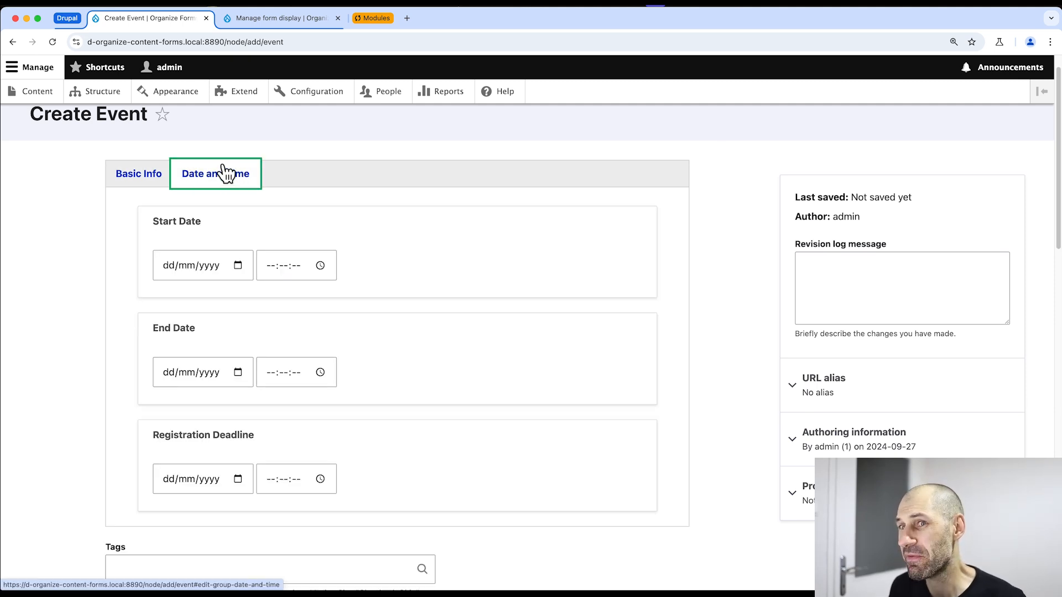
{"action": "left_click", "coordinate": [165, 185]}
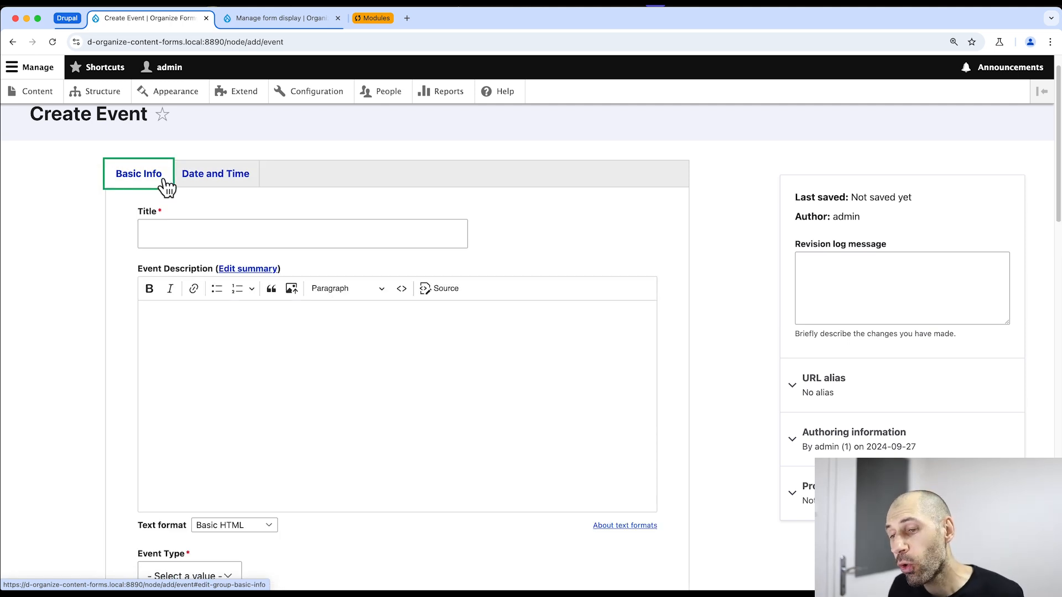